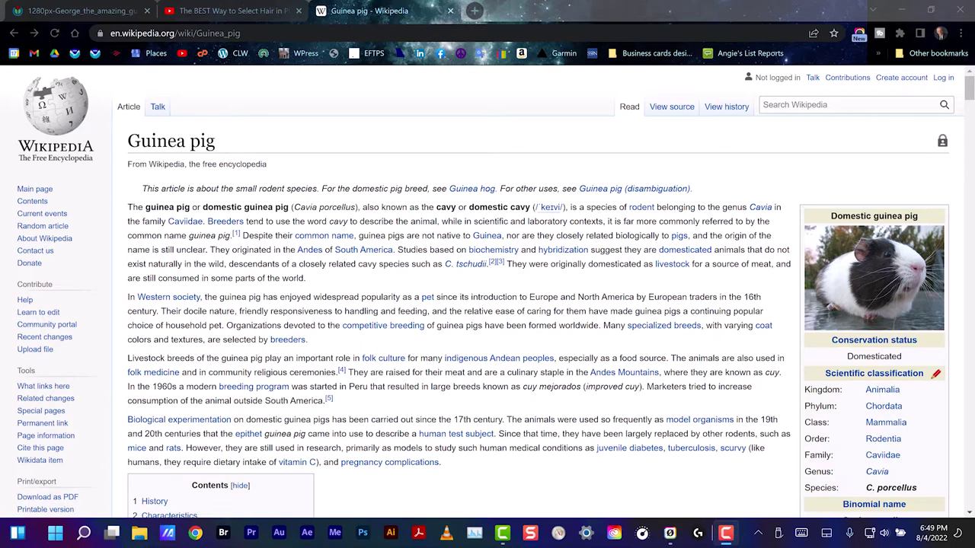
# Check the guinea pig photo's licence on its Commons file page, view it full size, then go to Photoshop.
pyautogui.click(872, 283)
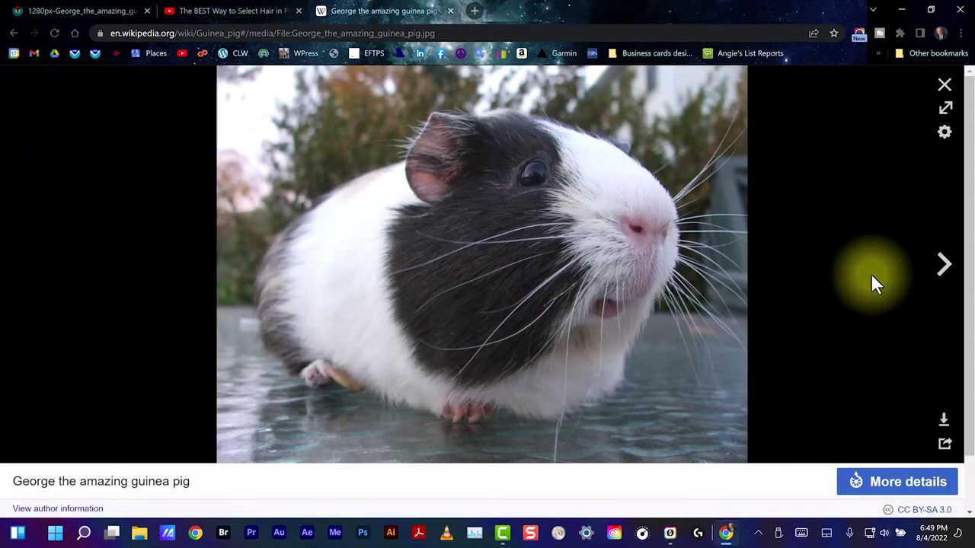
pyautogui.click(908, 481)
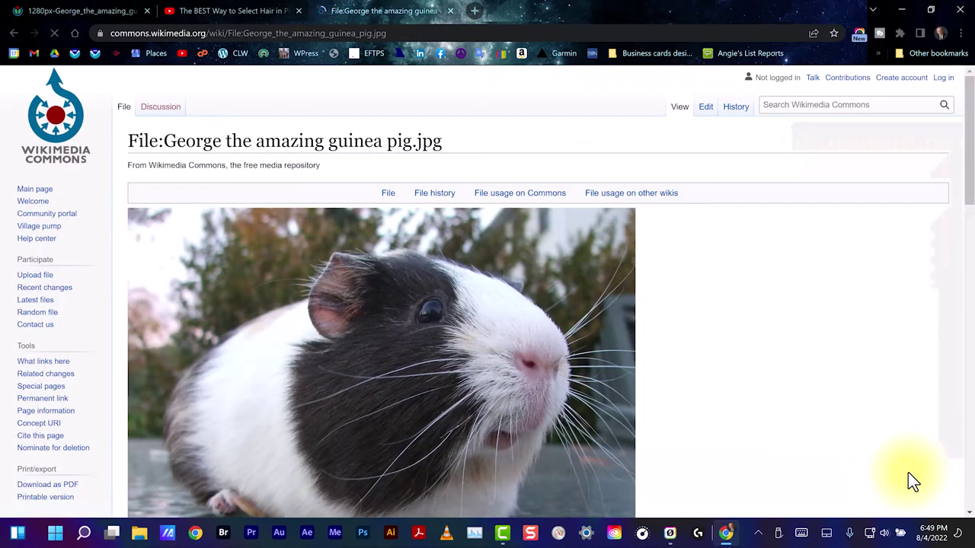
pyautogui.scroll(-3, 911, 481)
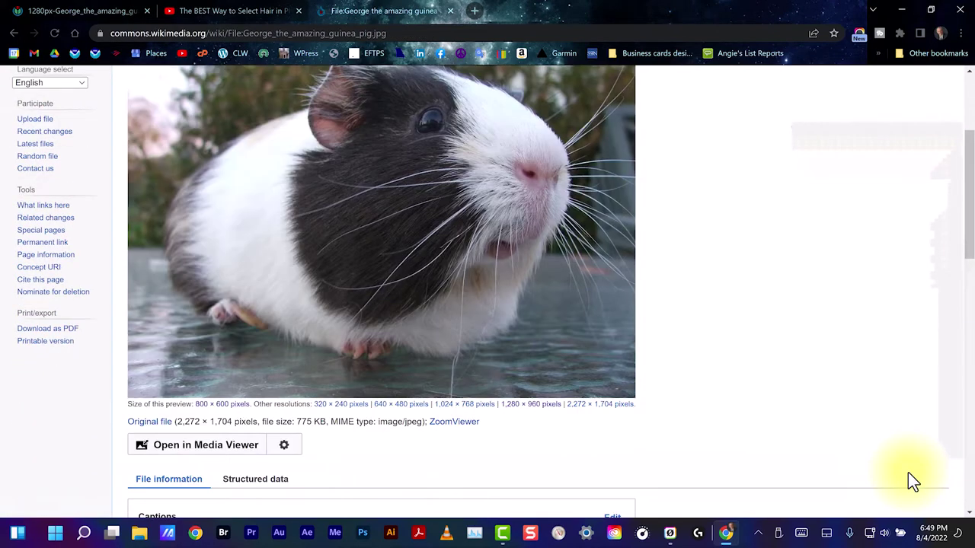
pyautogui.scroll(-5, 910, 479)
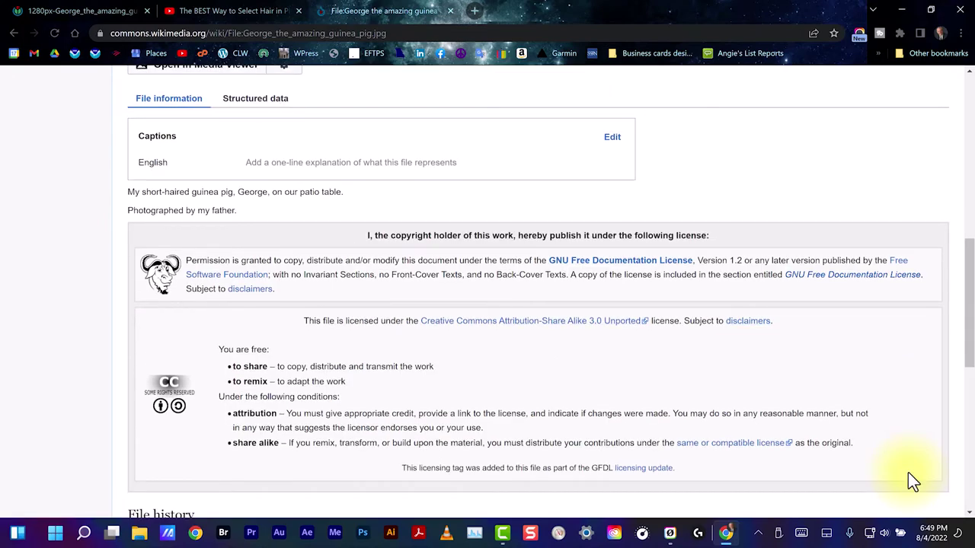
pyautogui.scroll(5, 908, 472)
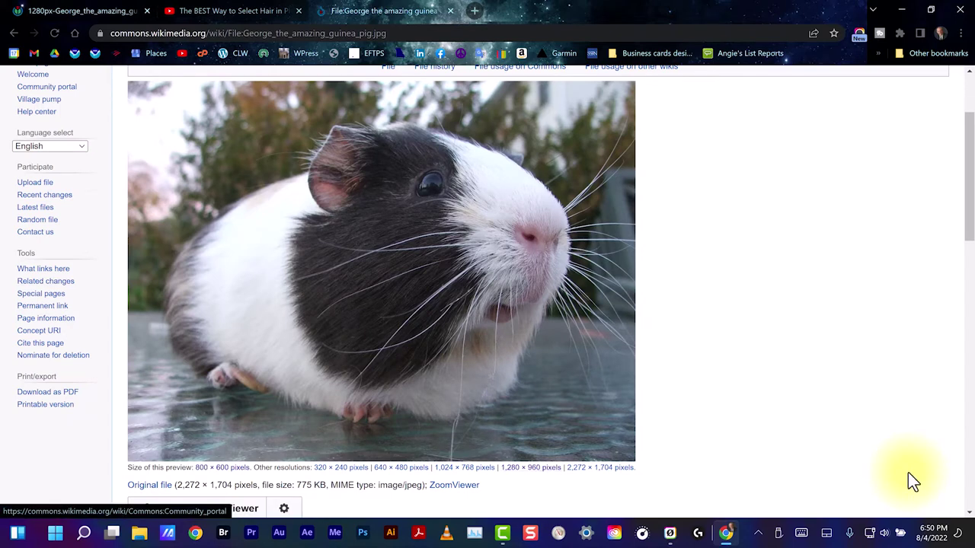
pyautogui.click(83, 12)
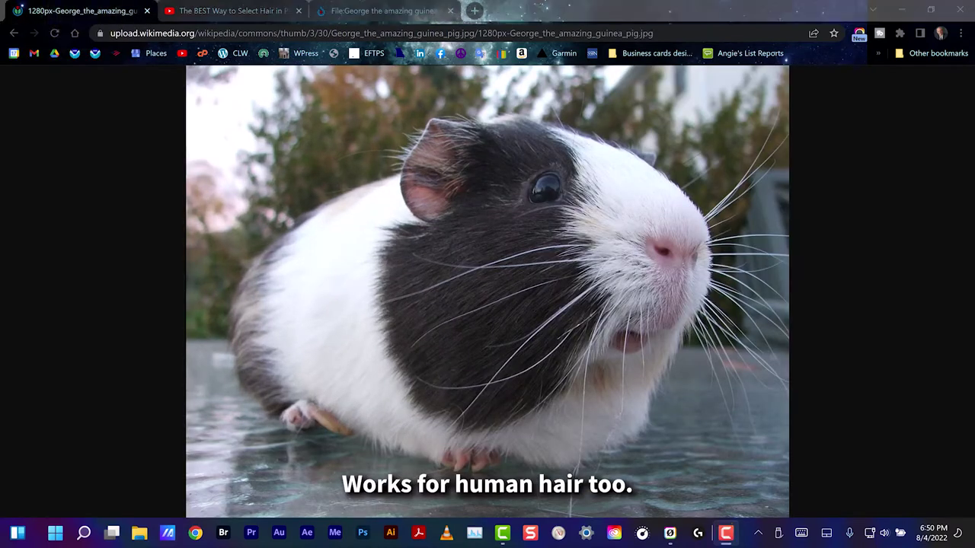
pyautogui.click(362, 532)
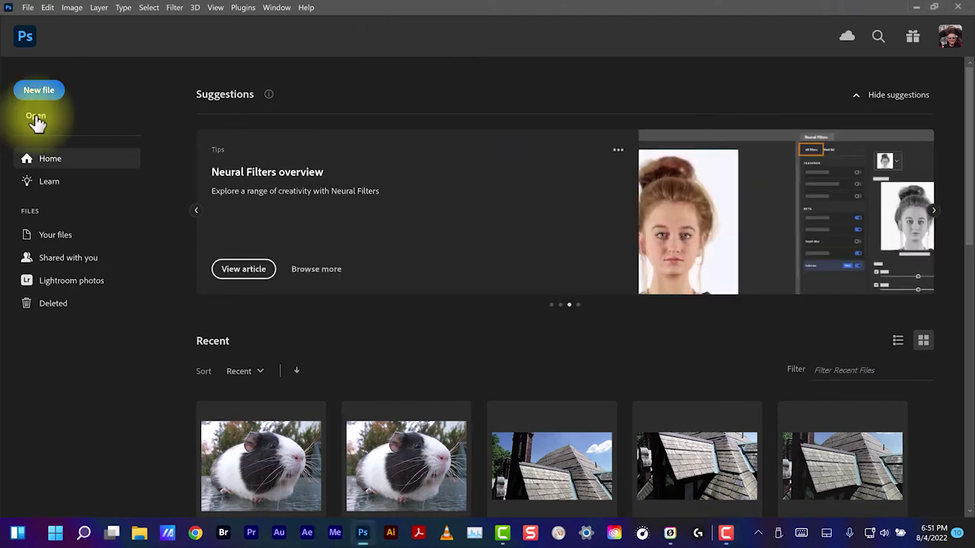
# Open the 1280px guinea pig JPEG from the file dialog.
pyautogui.click(36, 120)
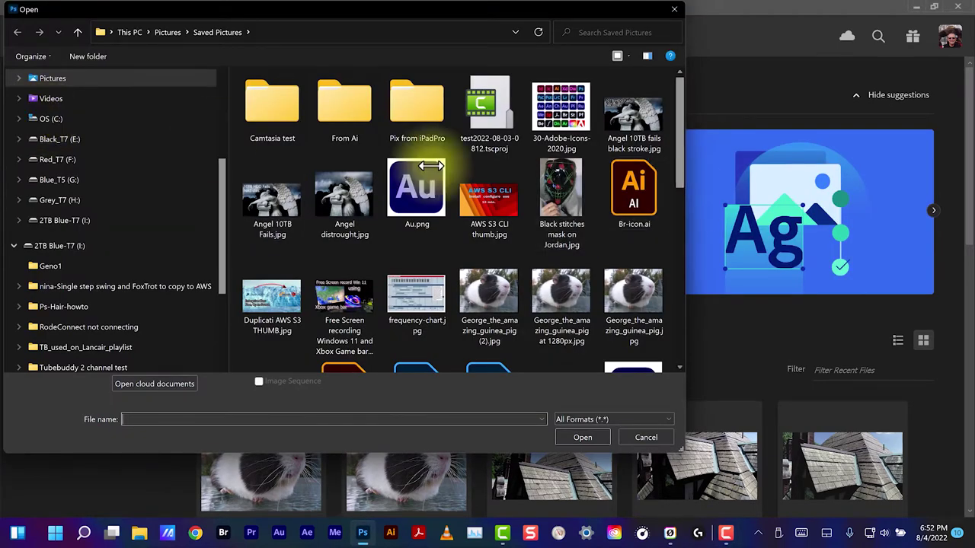
pyautogui.moveTo(685, 181); pyautogui.dragTo(879, 180)
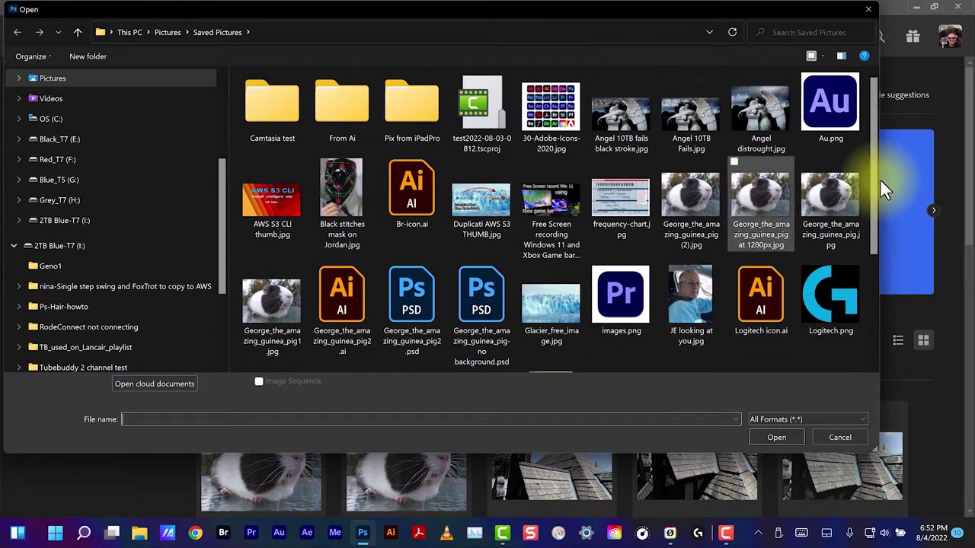
pyautogui.doubleClick(758, 194)
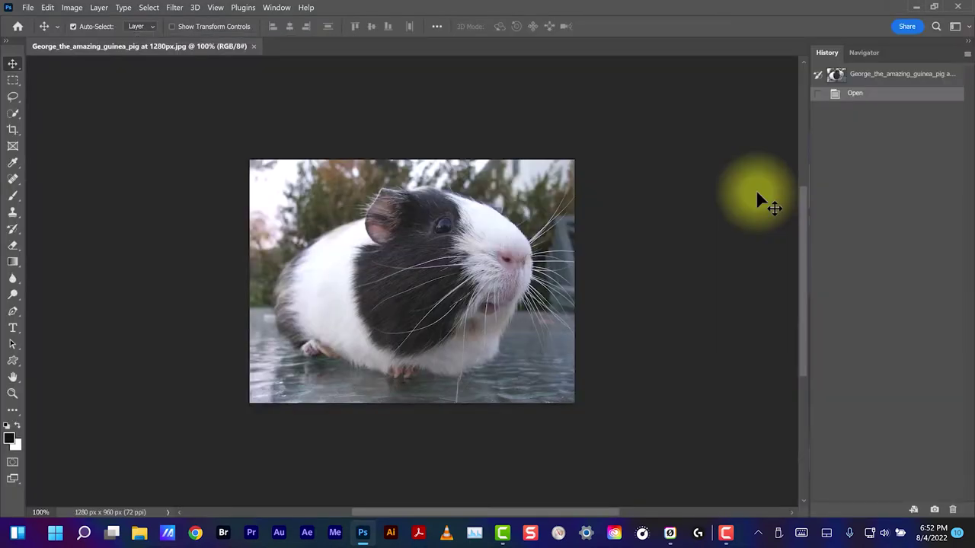
# Confirm the 1280 × 960 px canvas size unchanged, then pick Fit on Screen from the View menu.
pyautogui.click(72, 10)
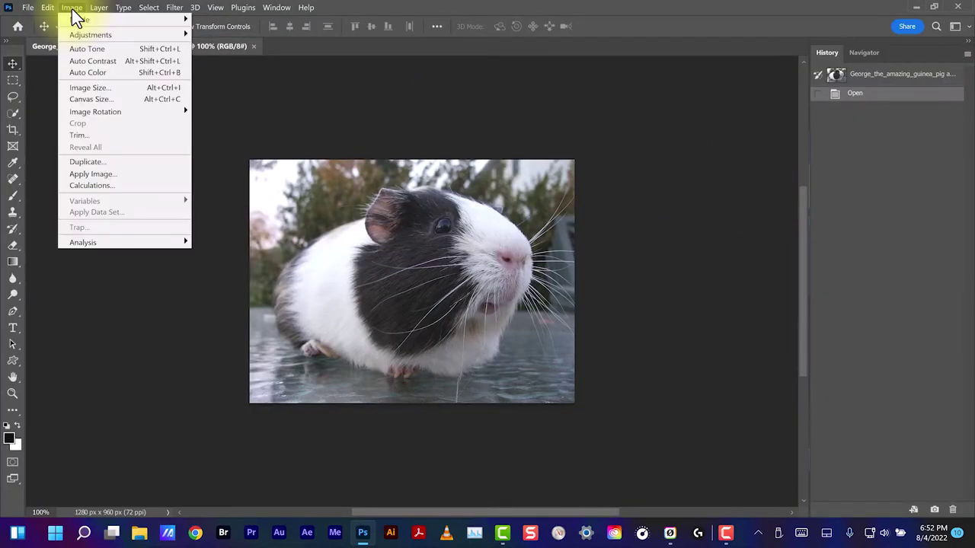
pyautogui.click(97, 99)
pyautogui.moveTo(608, 135); pyautogui.dragTo(623, 109)
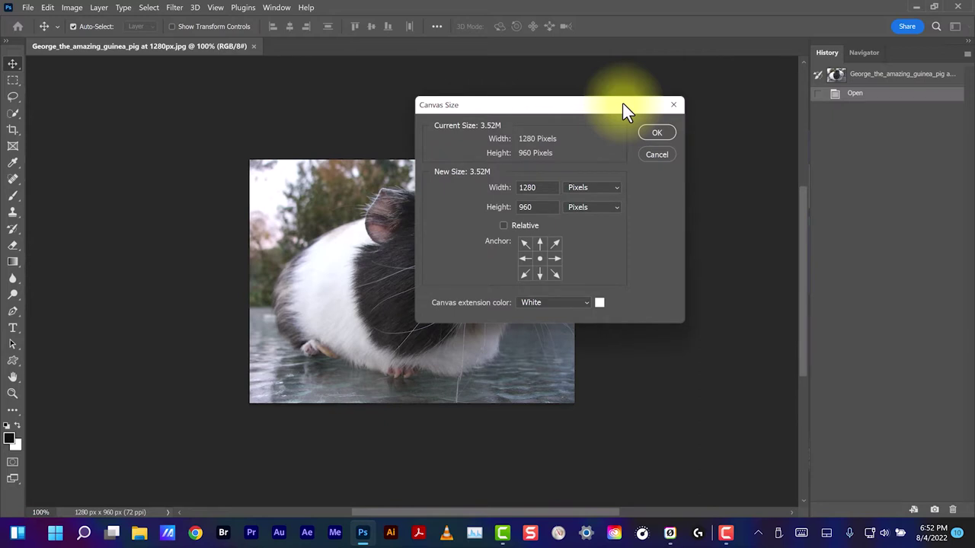
pyautogui.click(654, 135)
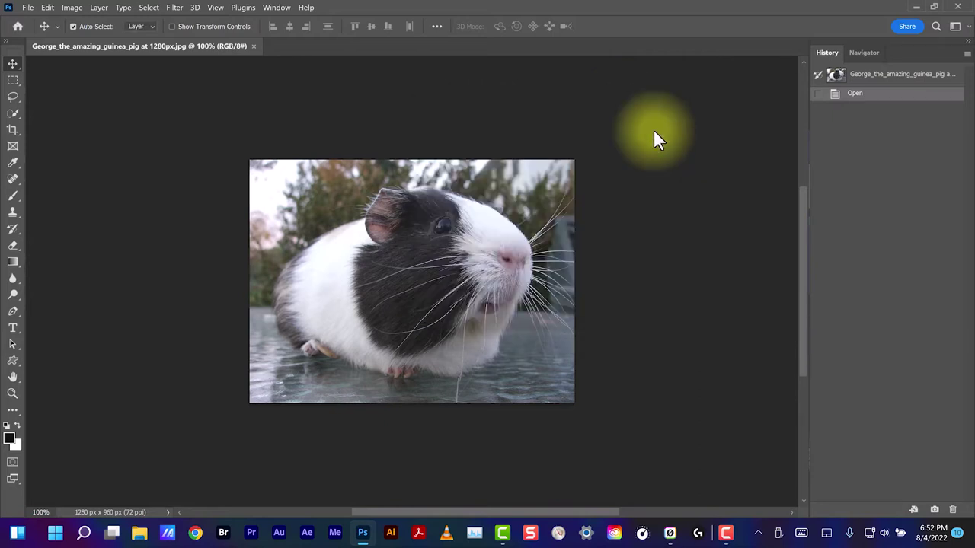
pyautogui.click(216, 9)
pyautogui.press('Down')
pyautogui.press('Down')
pyautogui.press('Down')
pyautogui.press('Down')
pyautogui.press('Down')
pyautogui.press('Down')
pyautogui.press('Down')
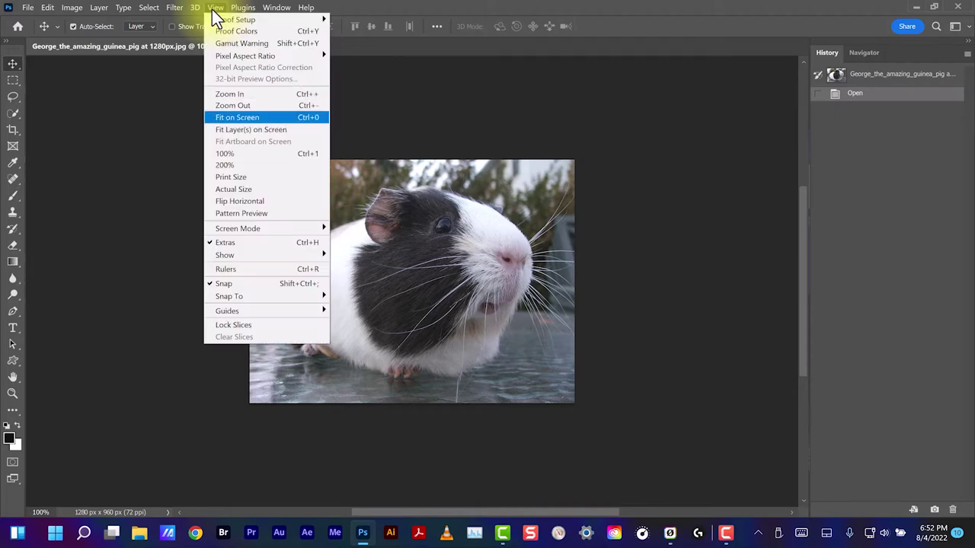
# Fit the photo to the window and set the Quick Selection Tool to Add to selection.
pyautogui.click(243, 116)
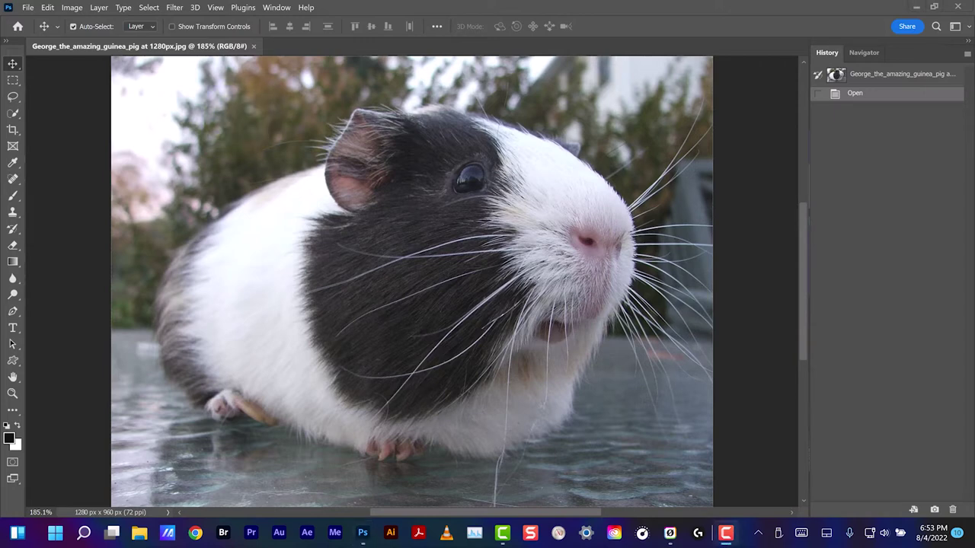
pyautogui.click(12, 116)
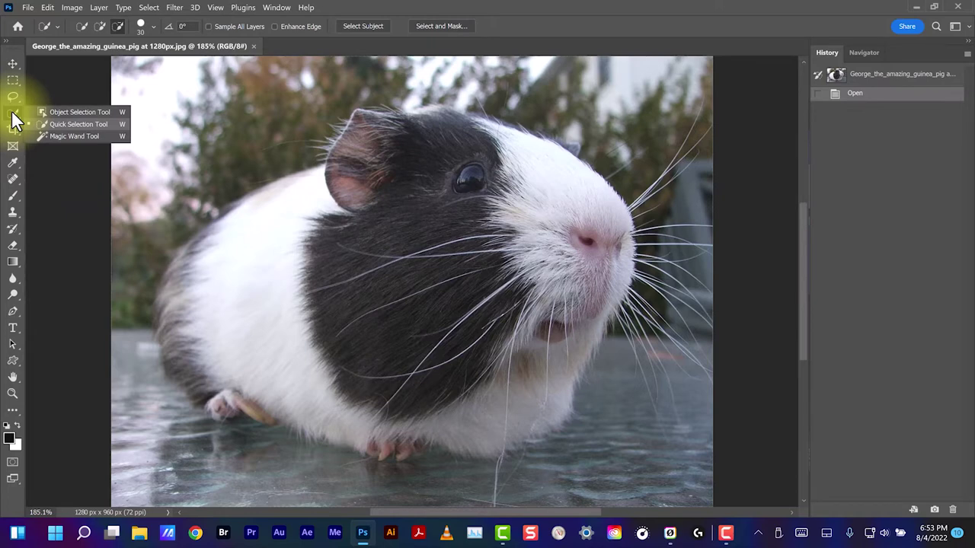
pyautogui.click(74, 127)
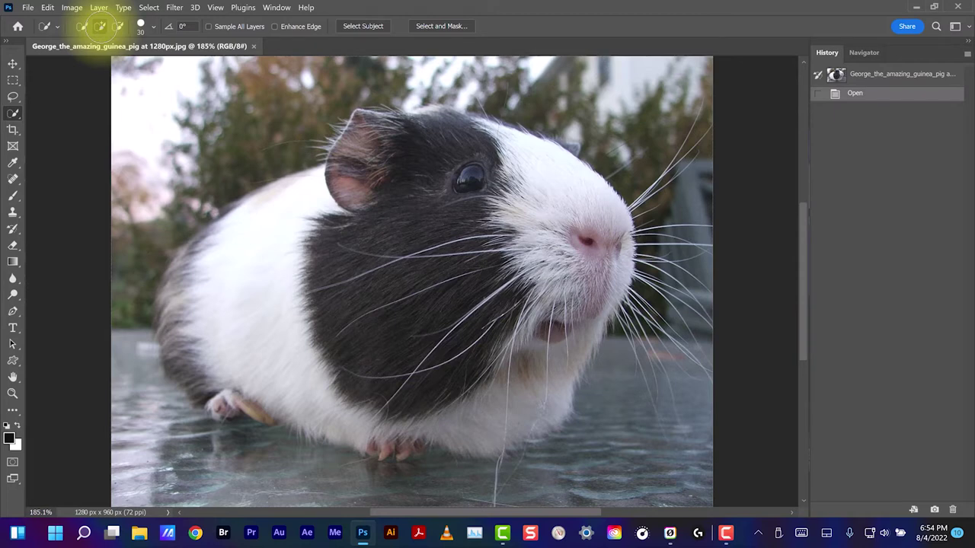
pyautogui.click(100, 26)
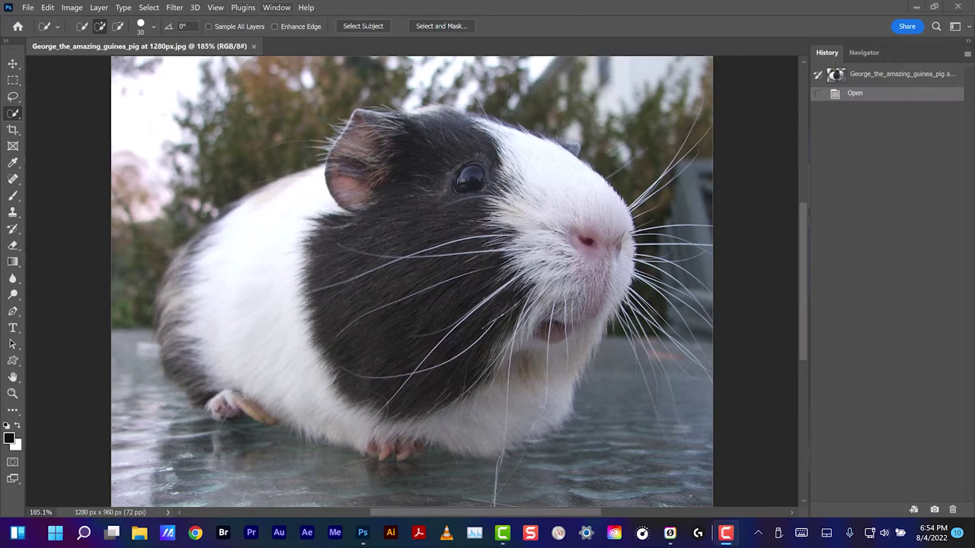
# Show the Layers panel, docked with the other panels, listing the Background layer.
pyautogui.click(275, 9)
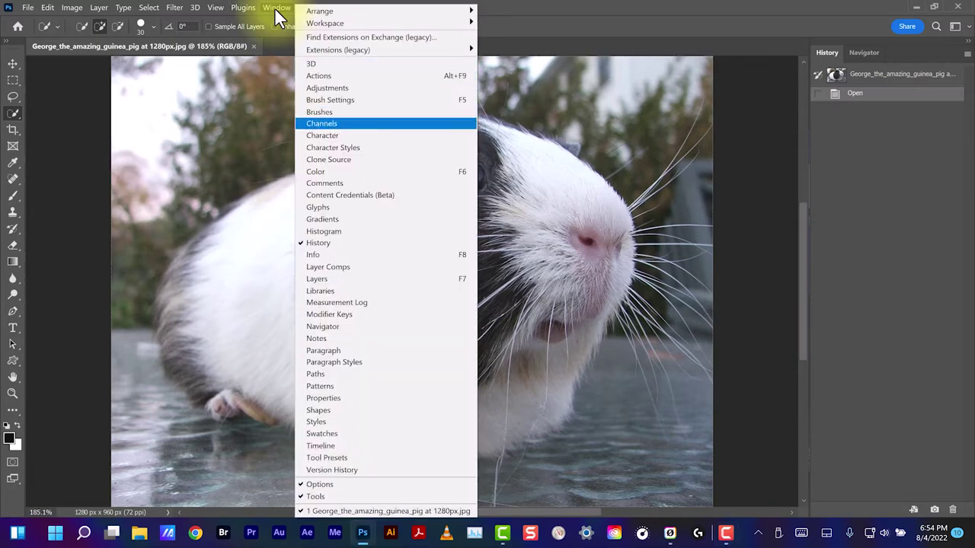
pyautogui.click(319, 279)
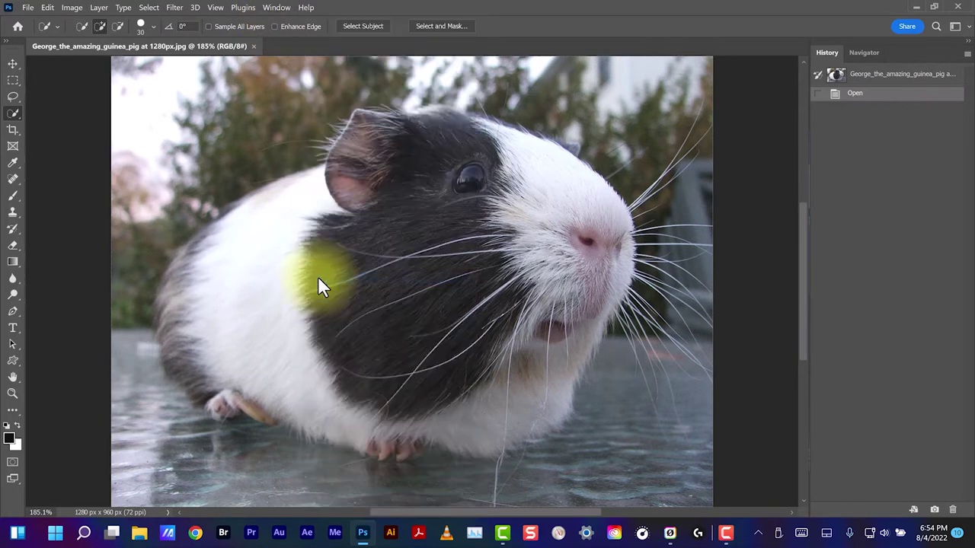
pyautogui.moveTo(879, 152); pyautogui.dragTo(917, 128)
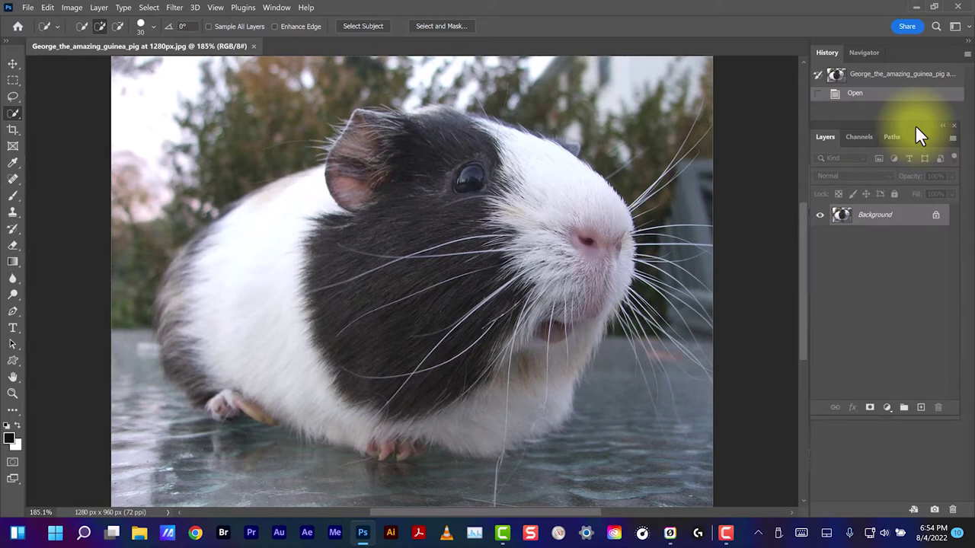
# Duplicate the Background layer as a new layer named 'Layer 1'.
pyautogui.rightClick(854, 213)
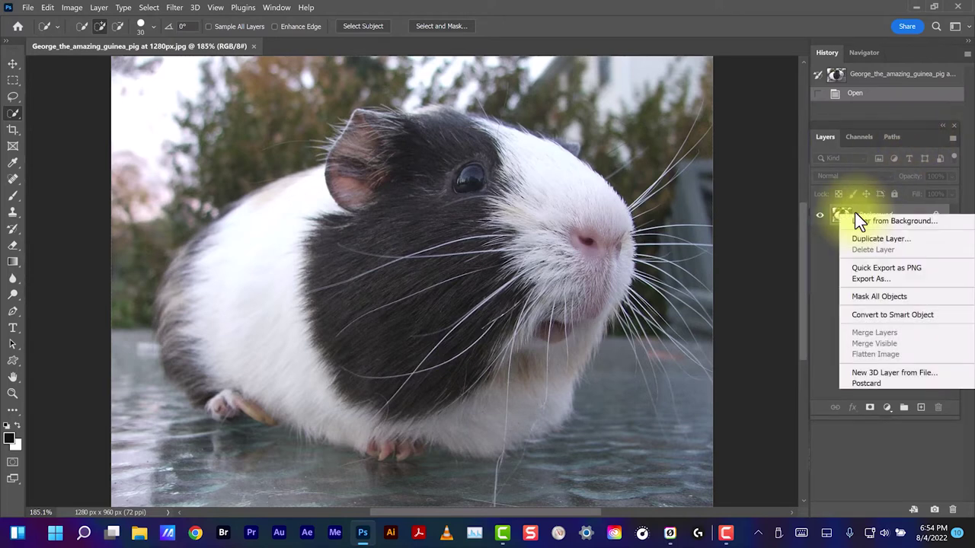
pyautogui.click(869, 237)
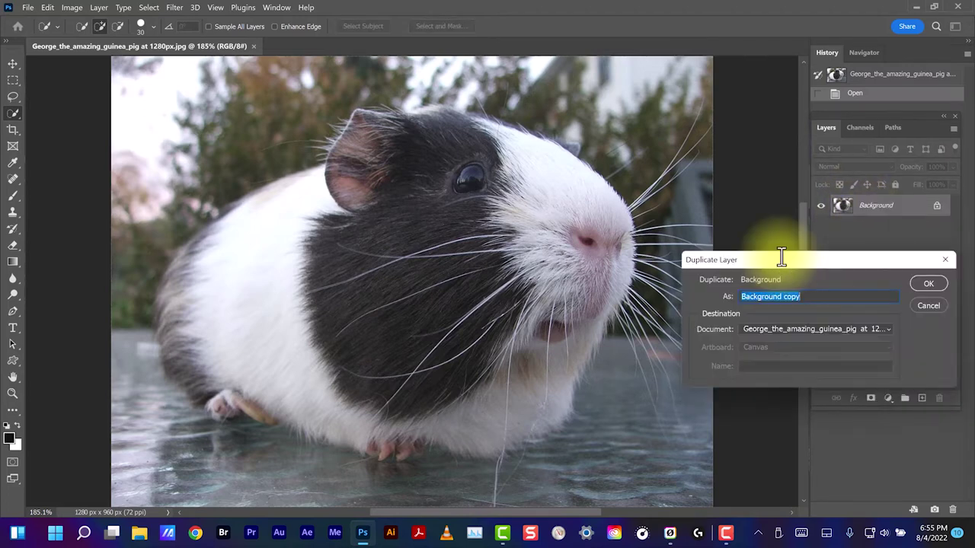
pyautogui.write('La')
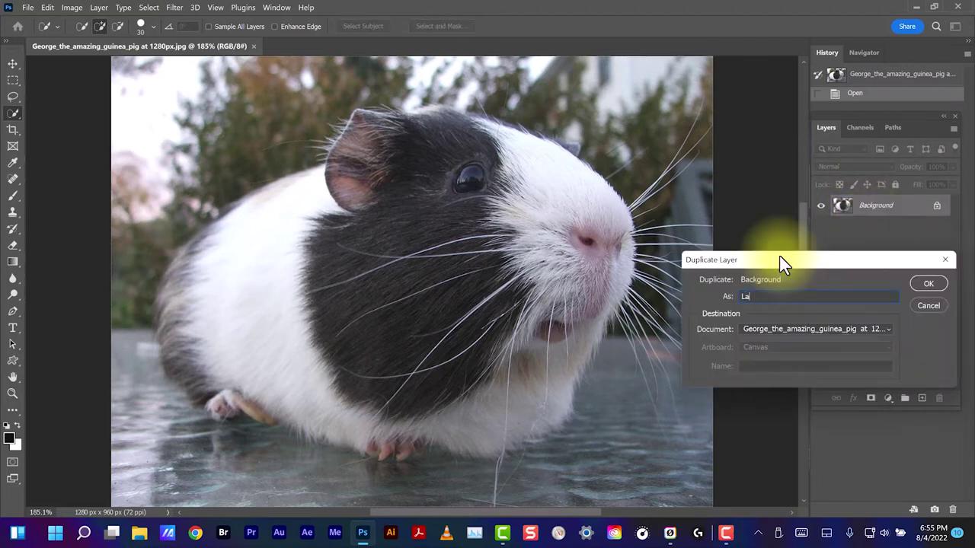
pyautogui.write('yer 1')
pyautogui.click(926, 281)
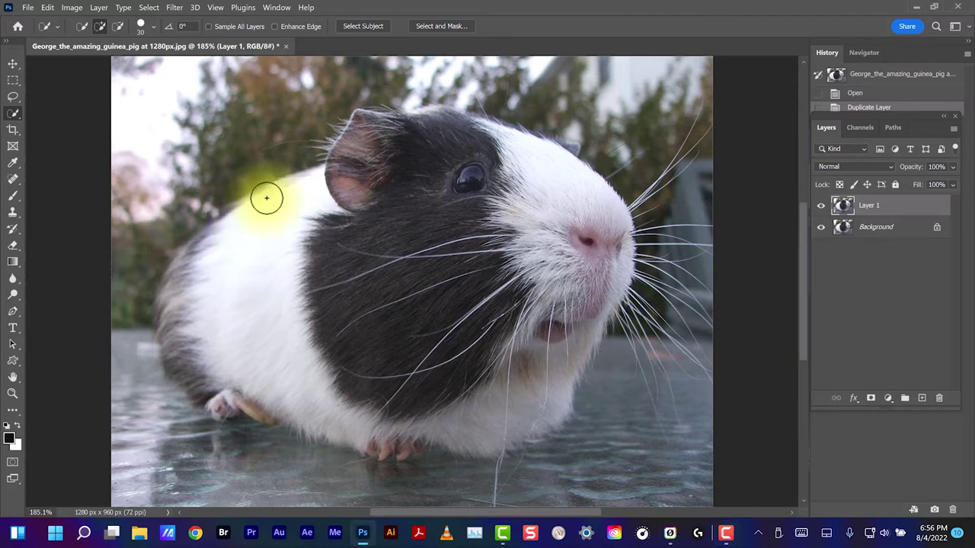
# Select the guinea pig's back and ear, then subtract stray background along the selection edge.
pyautogui.moveTo(267, 198)
pyautogui.mouseDown()
pyautogui.moveTo(373, 183)
pyautogui.moveTo(378, 140)
pyautogui.moveTo(359, 119)
pyautogui.moveTo(384, 131)
pyautogui.moveTo(415, 123)
pyautogui.moveTo(507, 141)
pyautogui.moveTo(572, 178)
pyautogui.moveTo(568, 233)
pyautogui.moveTo(583, 295)
pyautogui.moveTo(513, 433)
pyautogui.moveTo(382, 435)
pyautogui.moveTo(283, 412)
pyautogui.mouseUp()
pyautogui.click(119, 27)
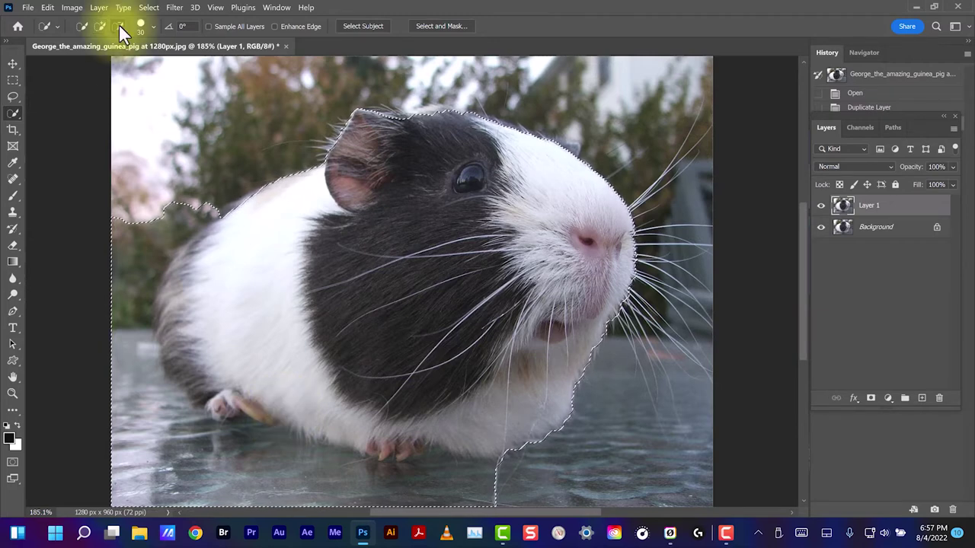
pyautogui.click(118, 27)
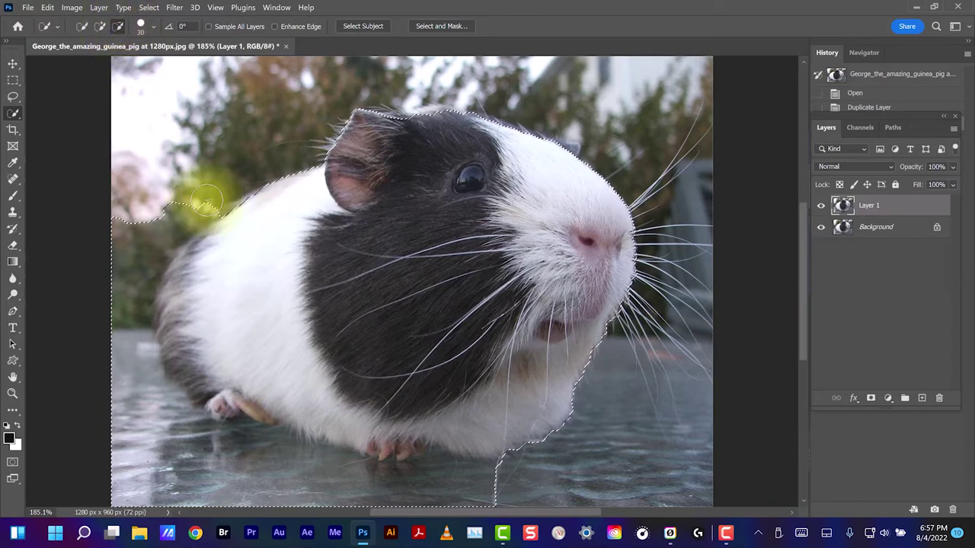
pyautogui.moveTo(180, 208)
pyautogui.mouseDown()
pyautogui.moveTo(133, 253)
pyautogui.moveTo(120, 337)
pyautogui.moveTo(134, 395)
pyautogui.moveTo(163, 444)
pyautogui.moveTo(195, 459)
pyautogui.moveTo(268, 460)
pyautogui.moveTo(352, 481)
pyautogui.moveTo(504, 478)
pyautogui.mouseUp()
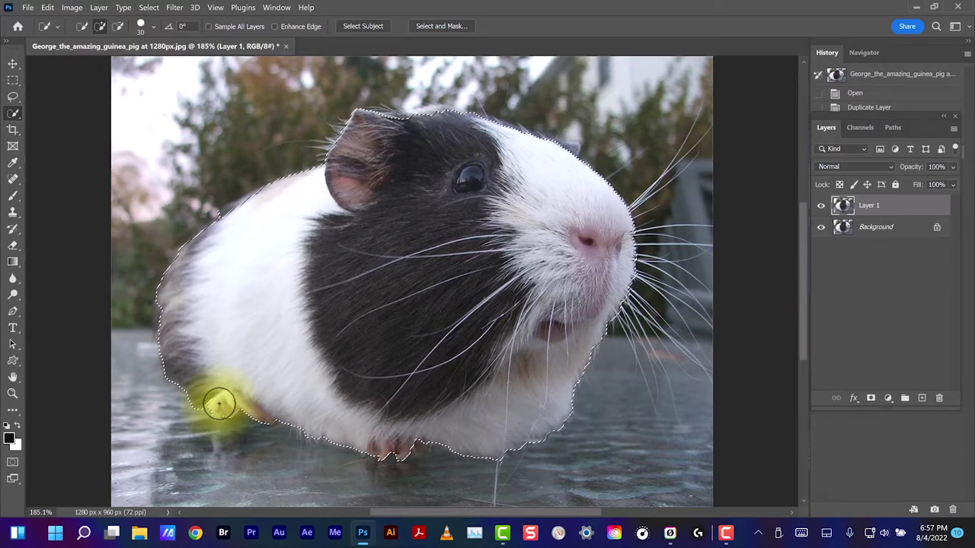
# Add the top of the head, then trim its excess in Subtract mode.
pyautogui.click(416, 110)
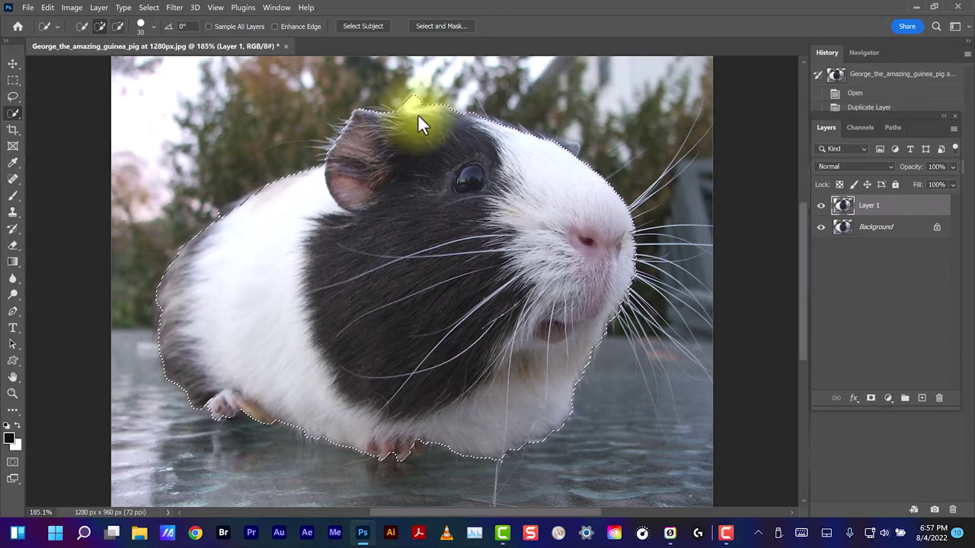
pyautogui.click(118, 26)
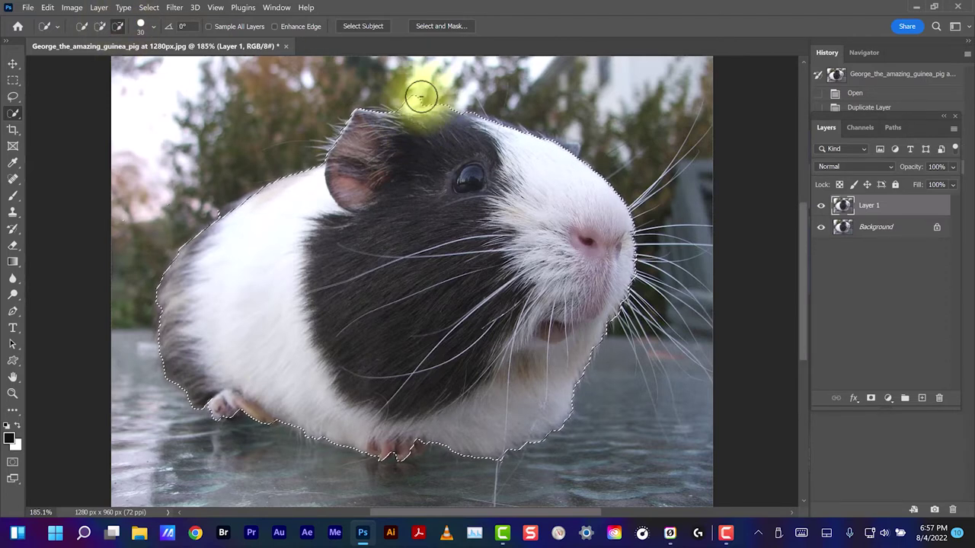
pyautogui.moveTo(420, 96); pyautogui.dragTo(409, 94)
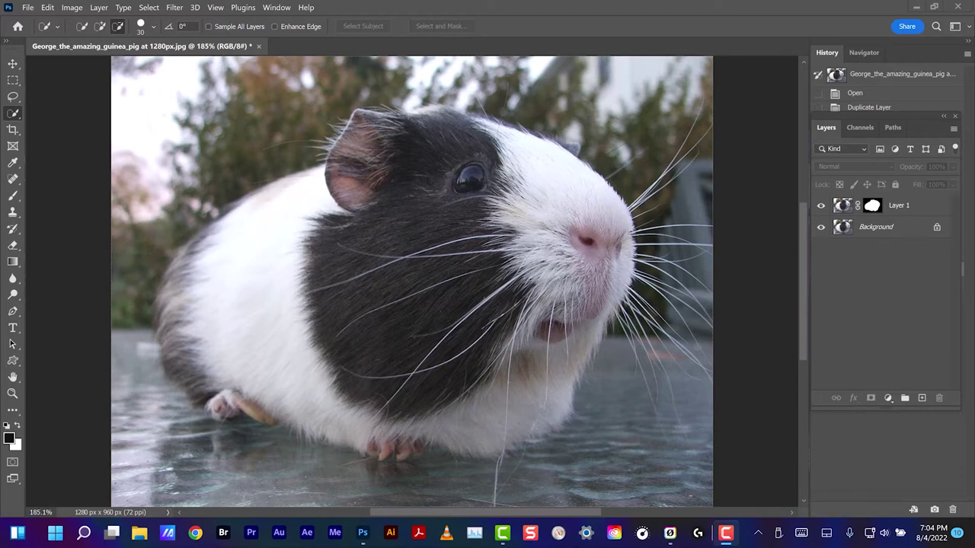
# Add a Solid Color fill layer in near-black #080707.
pyautogui.click(888, 398)
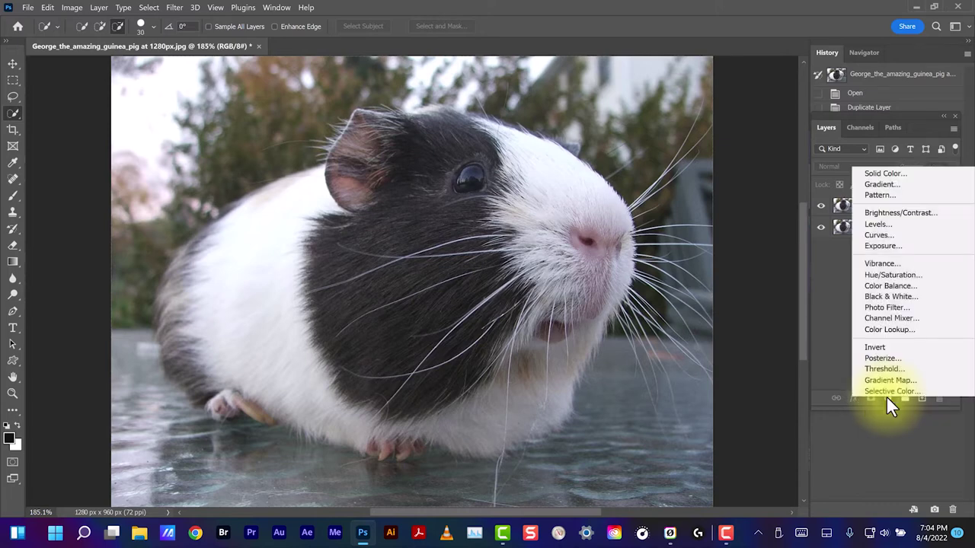
pyautogui.click(863, 174)
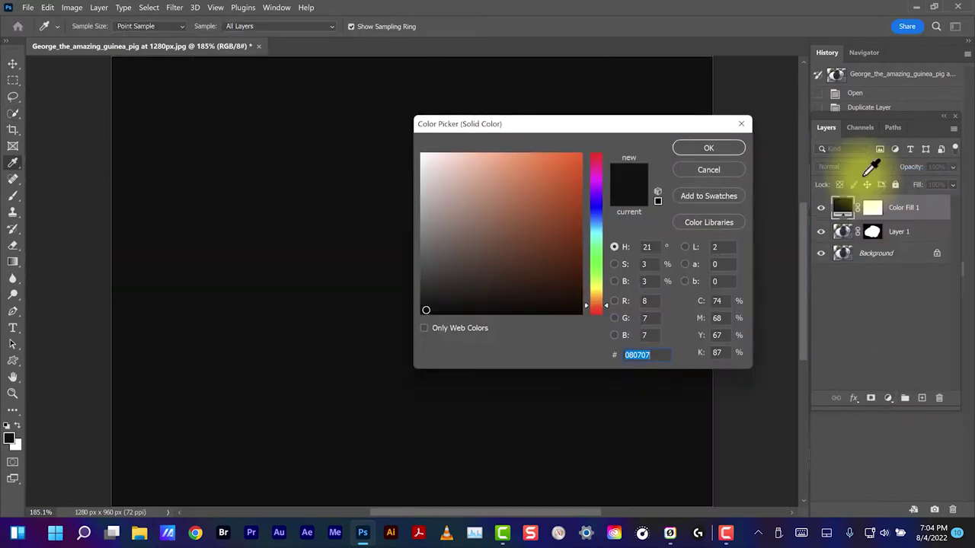
pyautogui.click(709, 149)
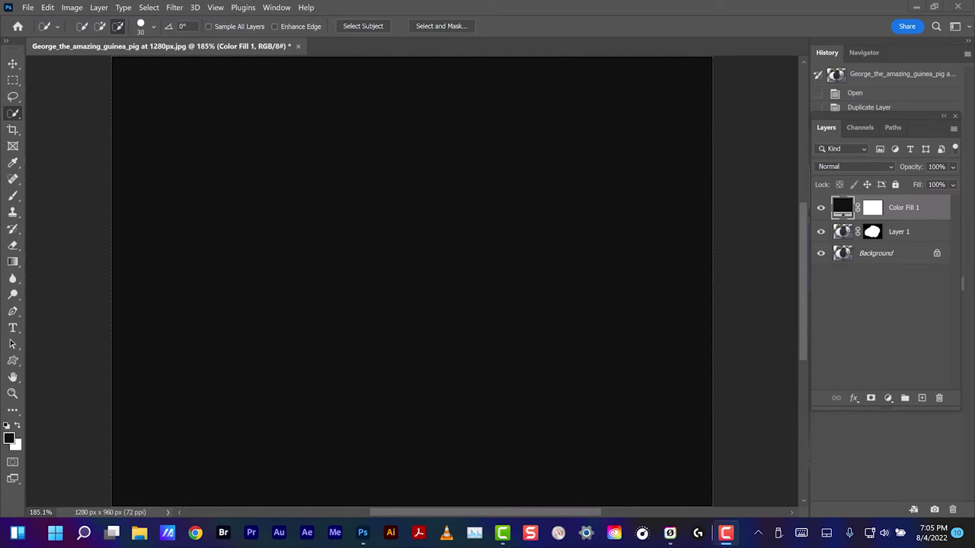
# Move Color Fill 1 below Layer 1 and disable Layer 1's layer mask.
pyautogui.moveTo(931, 207); pyautogui.dragTo(838, 250)
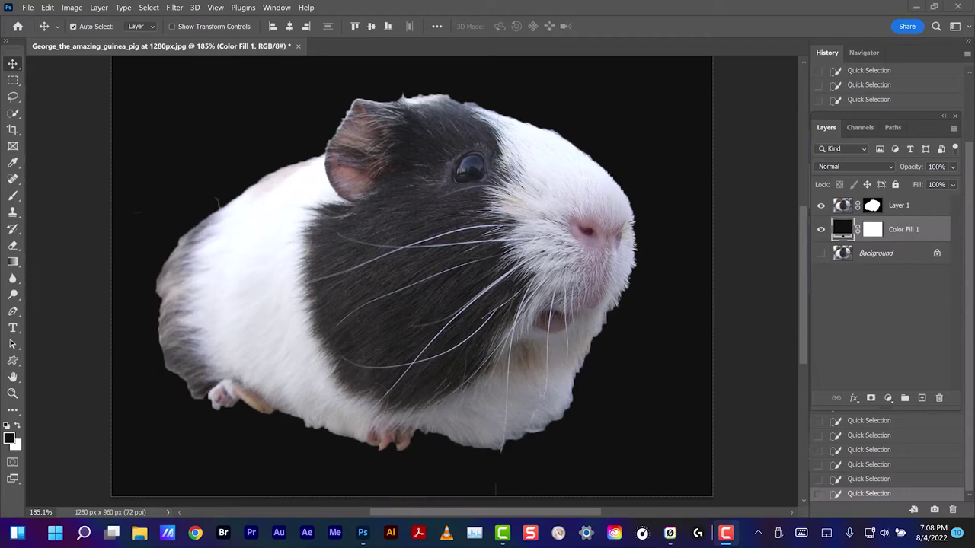
pyautogui.click(872, 206)
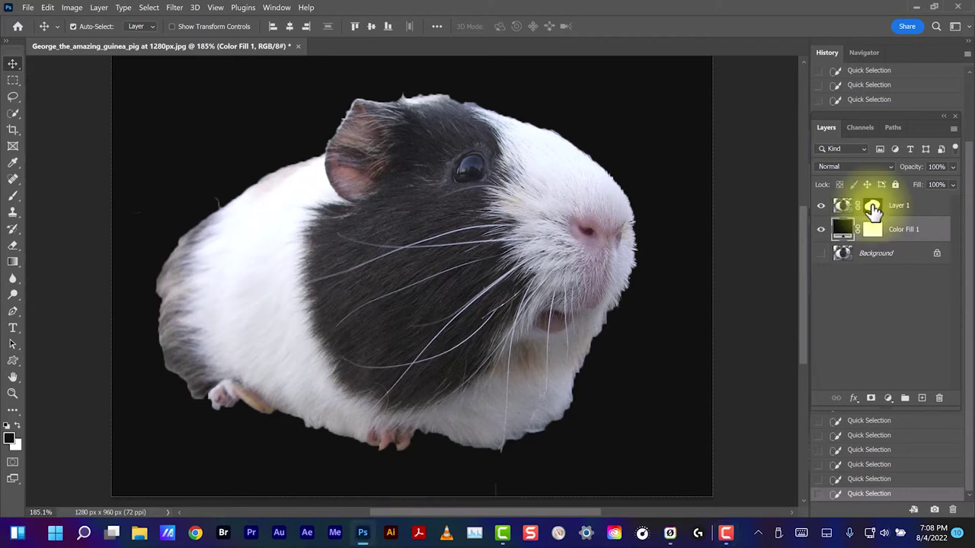
pyautogui.rightClick(872, 210)
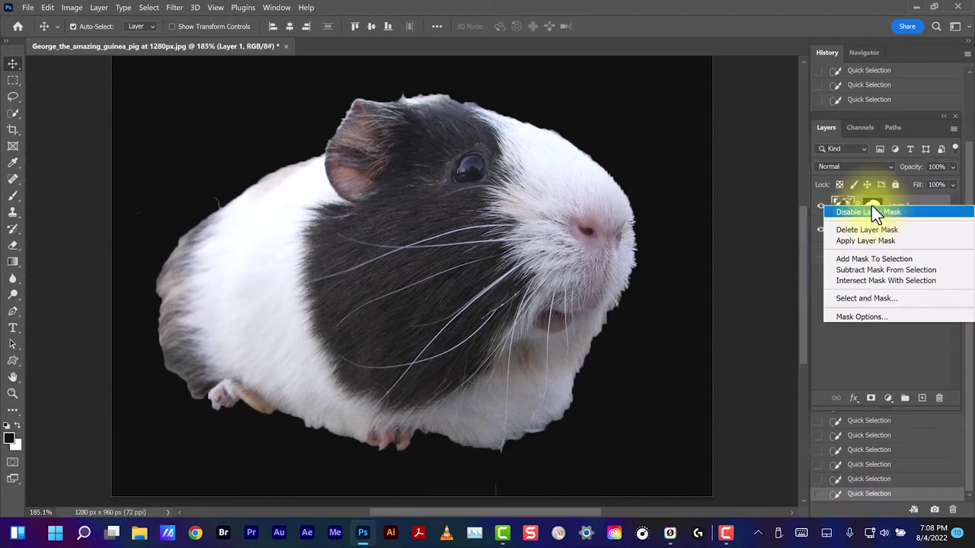
pyautogui.press('Down')
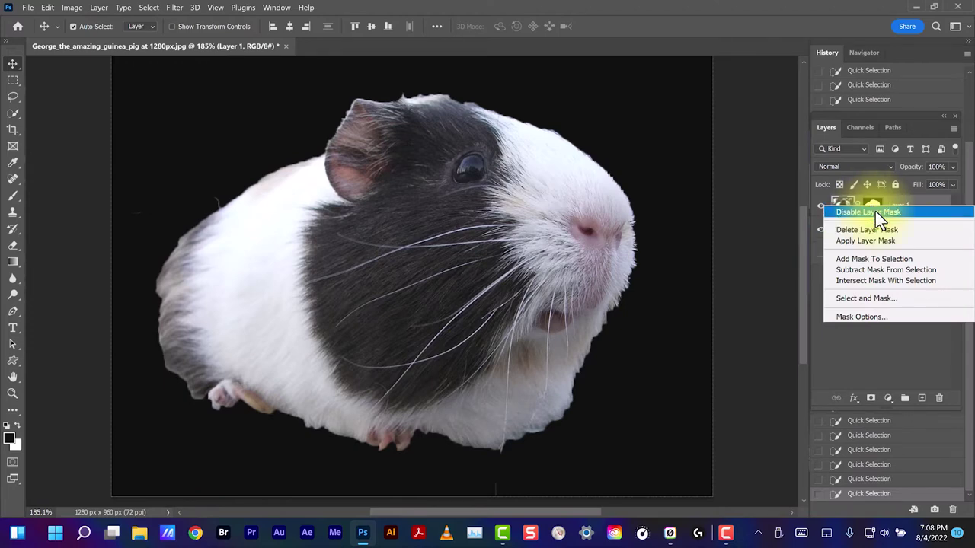
pyautogui.click(875, 211)
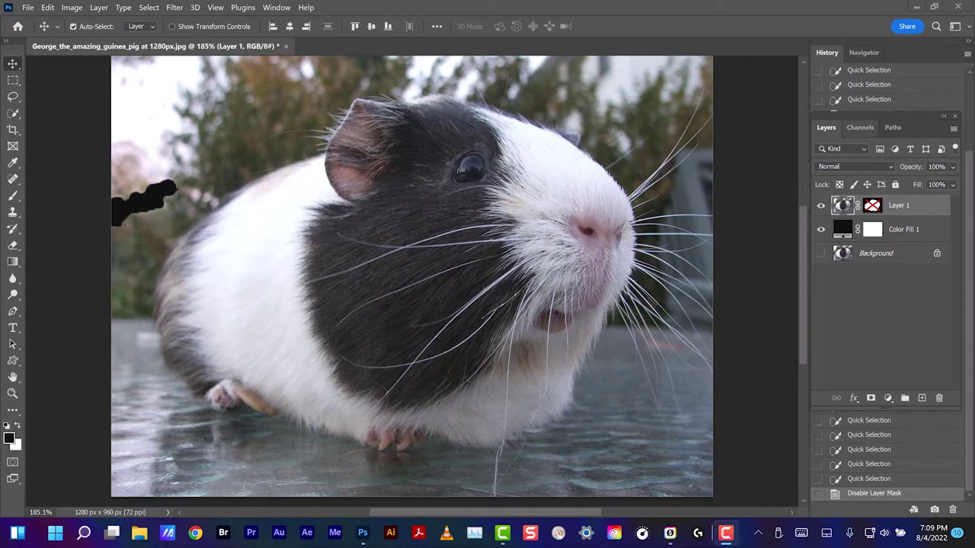
# In the Channels panel, view RGB, Red and Green, ending on the Blue channel alone.
pyautogui.click(860, 128)
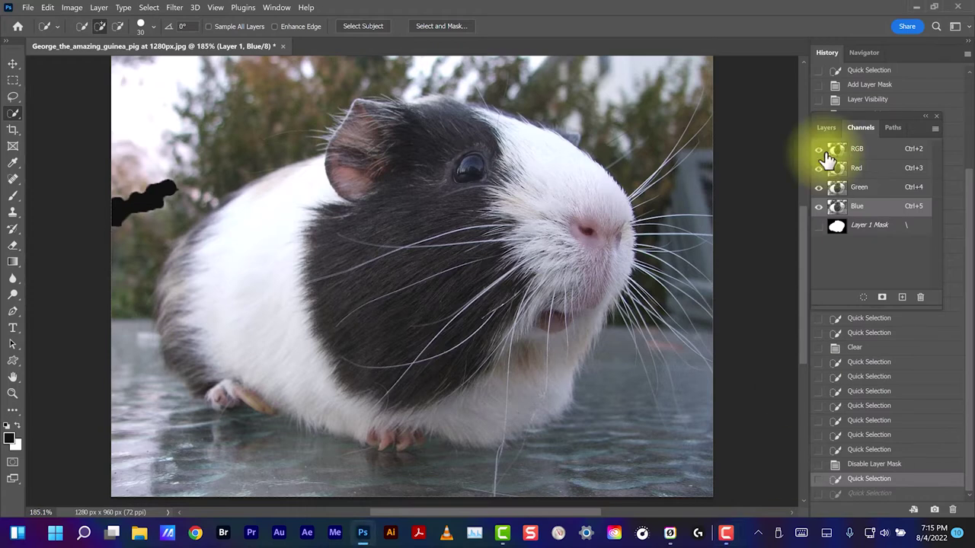
pyautogui.click(854, 151)
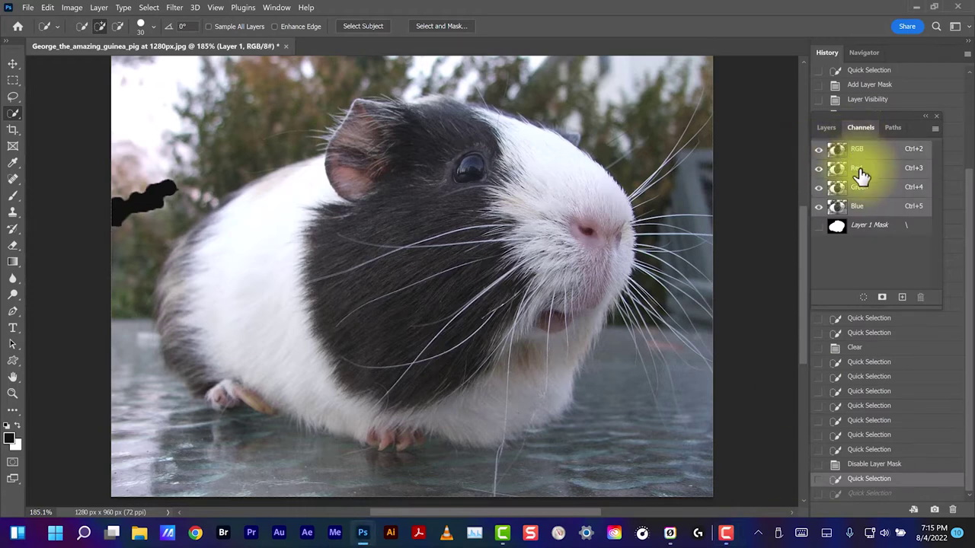
pyautogui.click(859, 169)
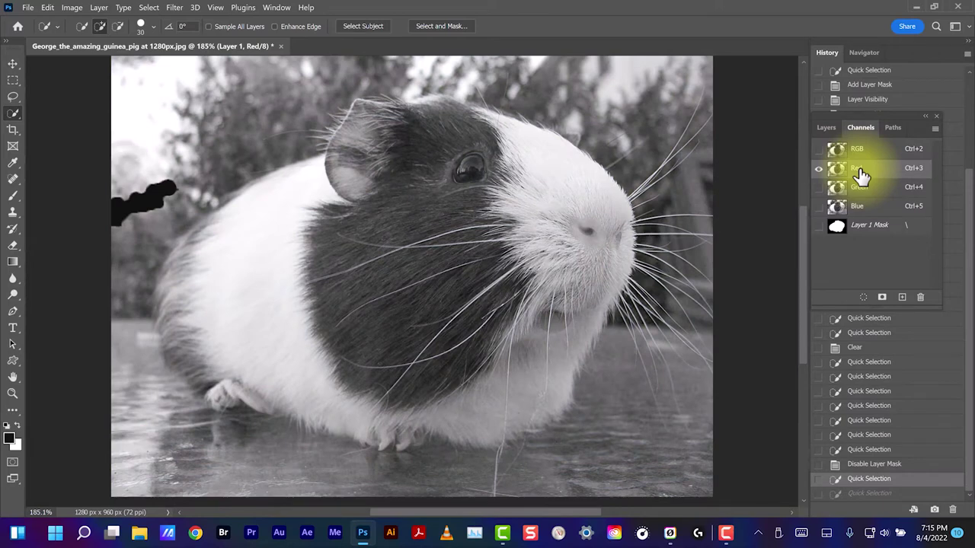
pyautogui.click(859, 189)
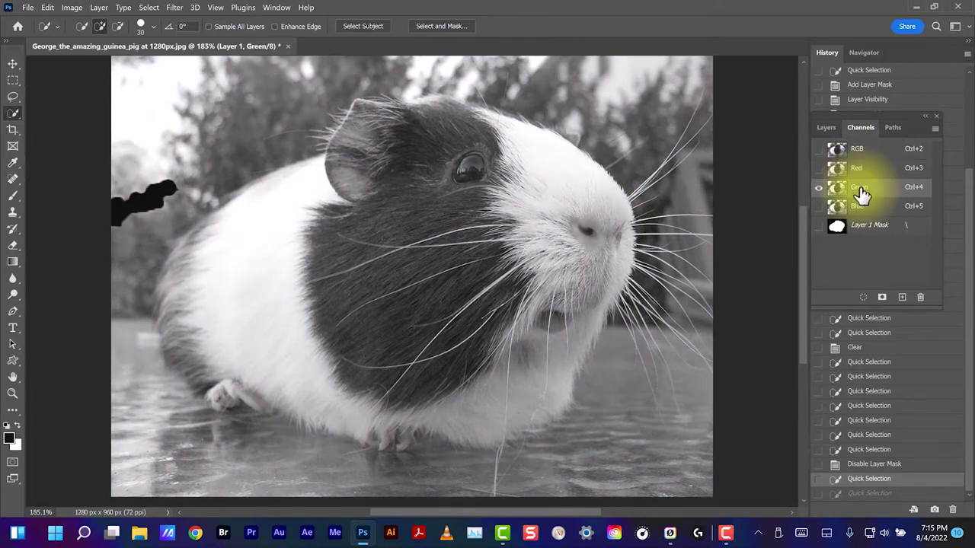
pyautogui.click(863, 213)
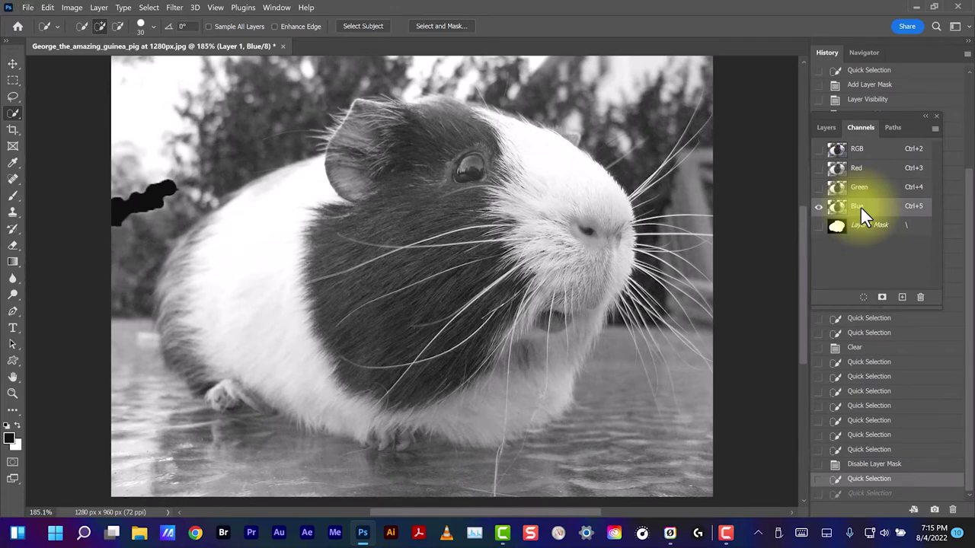
pyautogui.click(47, 7)
pyautogui.moveTo(58, 486)
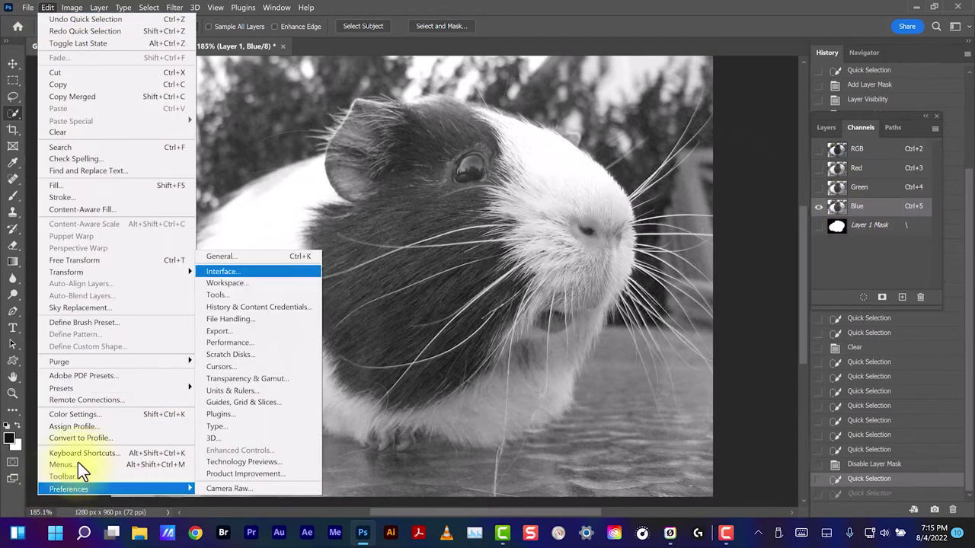
pyautogui.click(231, 273)
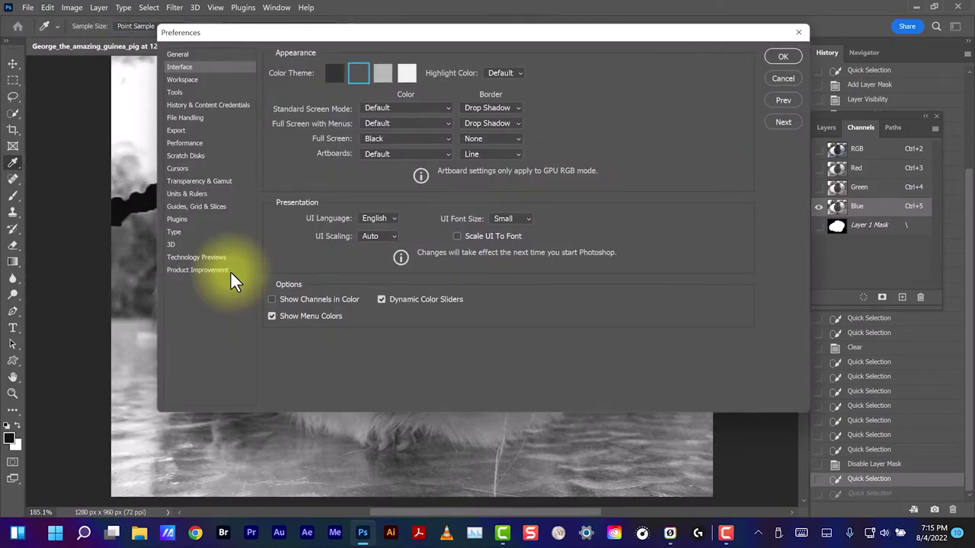
pyautogui.click(271, 299)
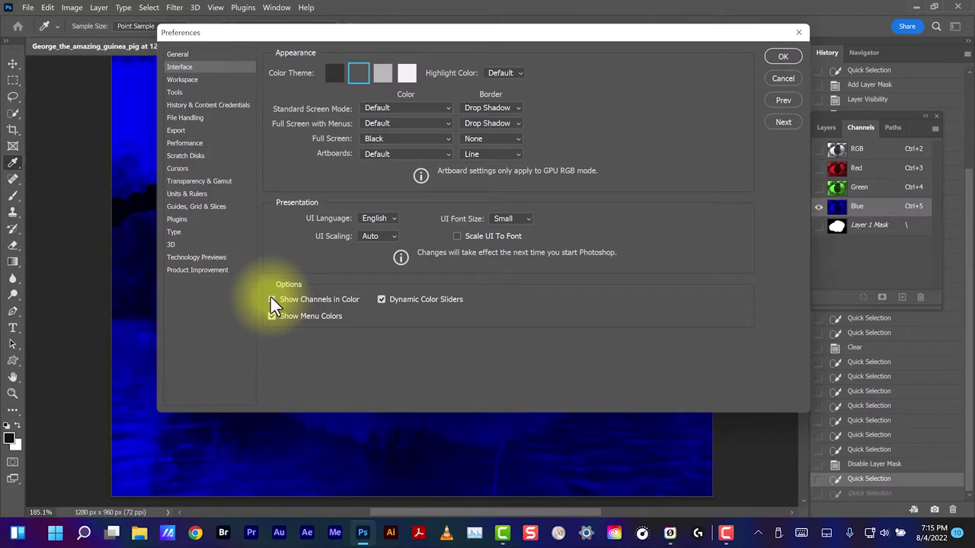
pyautogui.click(272, 299)
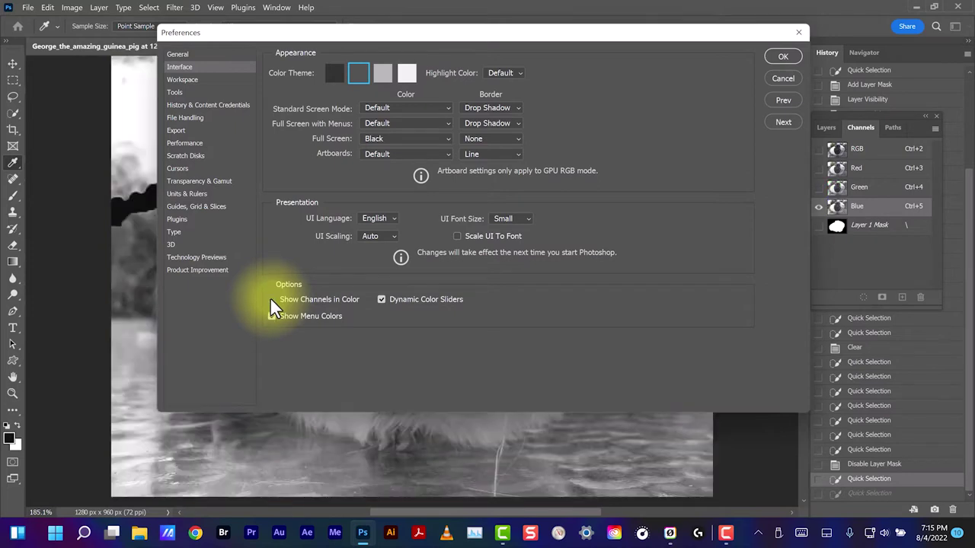
pyautogui.click(785, 56)
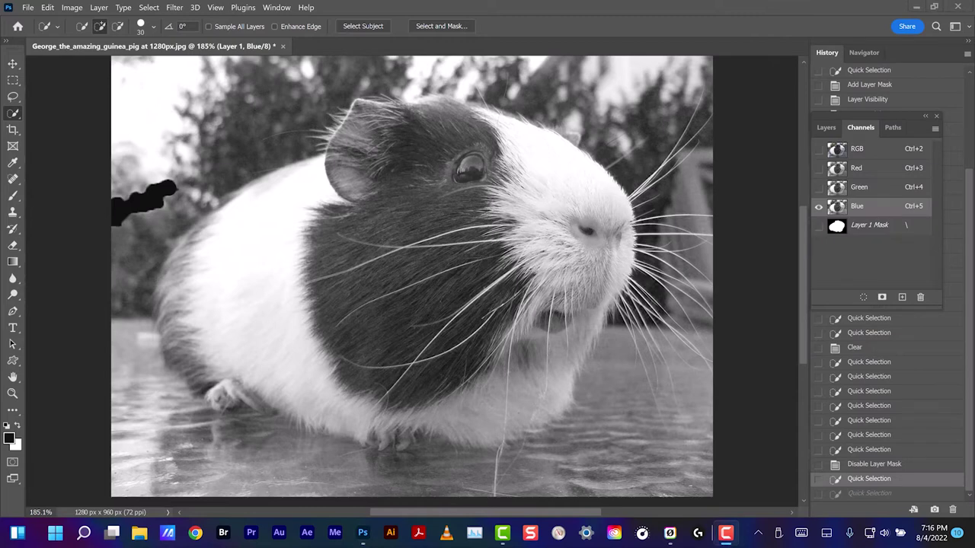
pyautogui.click(852, 208)
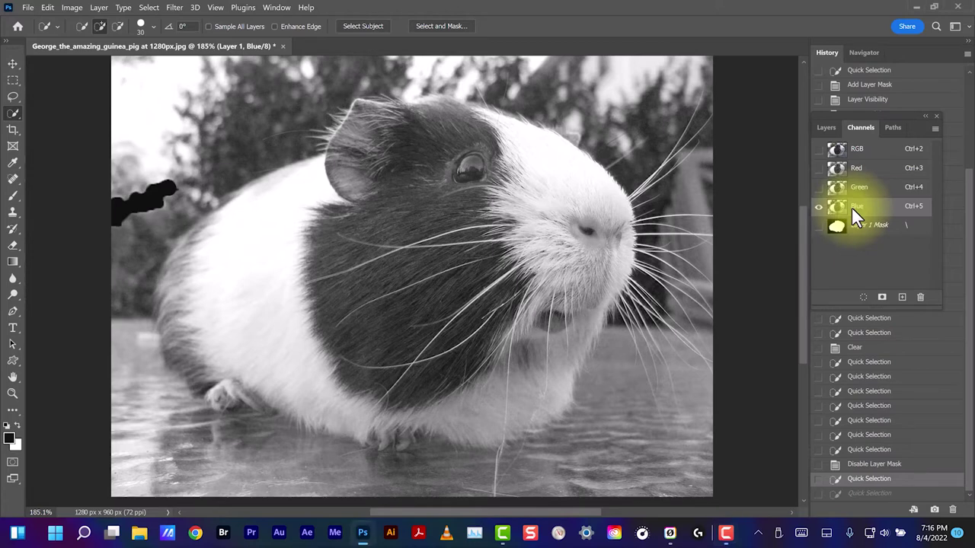
pyautogui.click(847, 194)
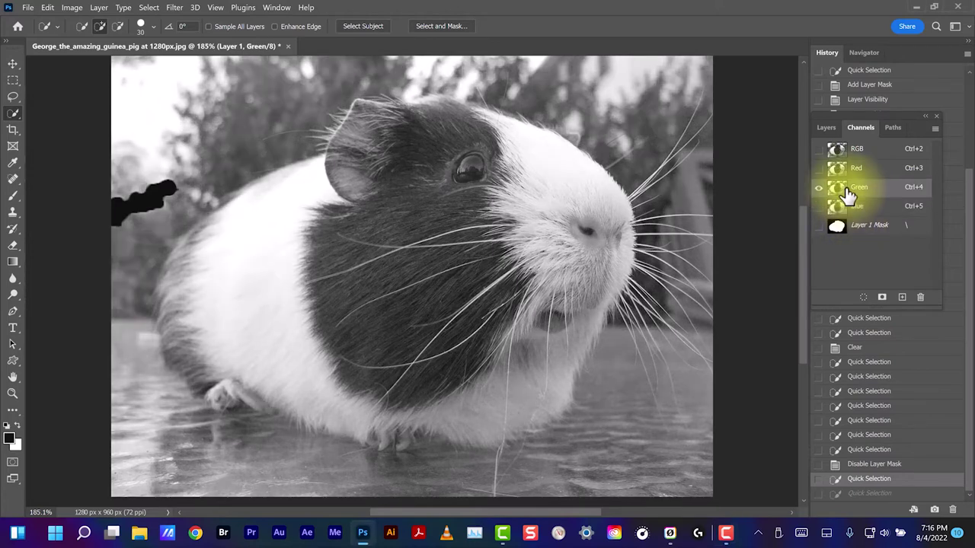
pyautogui.click(851, 171)
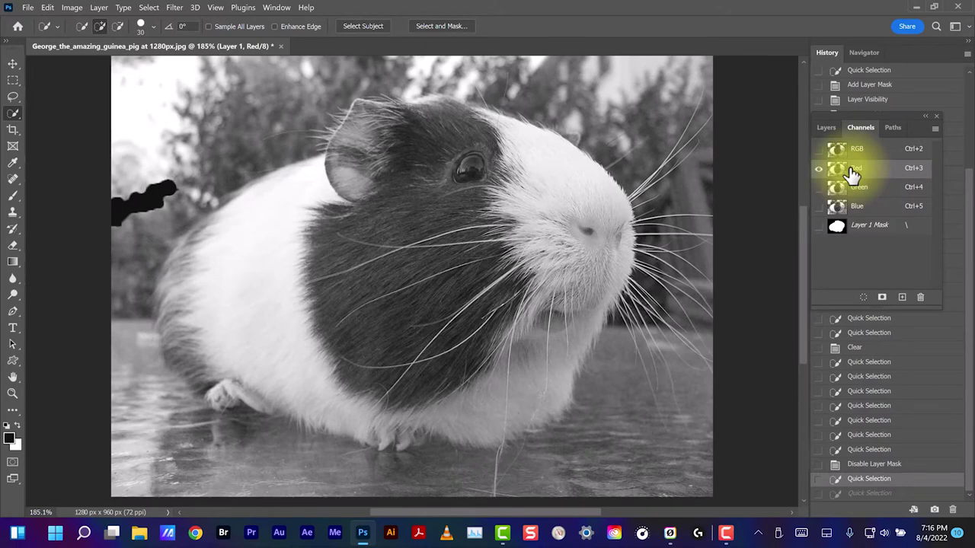
pyautogui.click(854, 208)
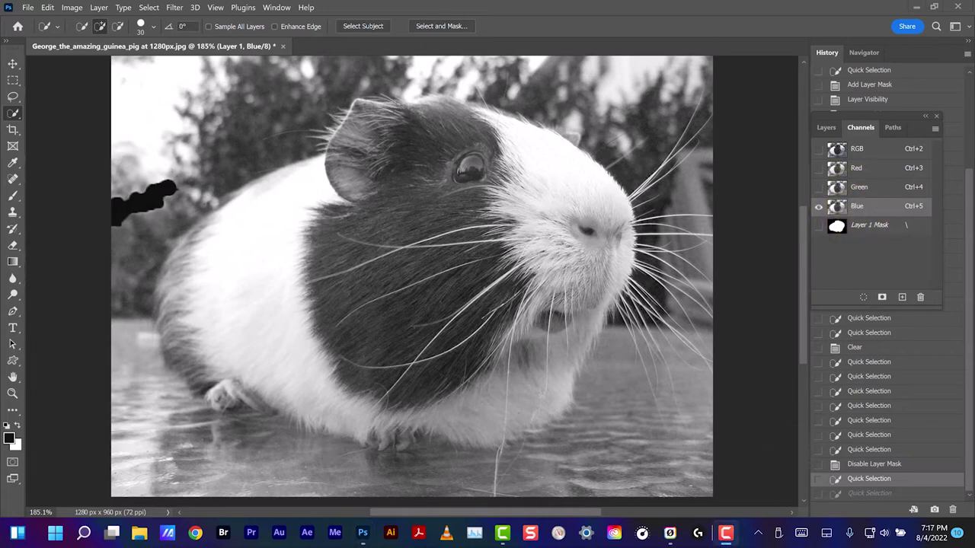
pyautogui.click(871, 207)
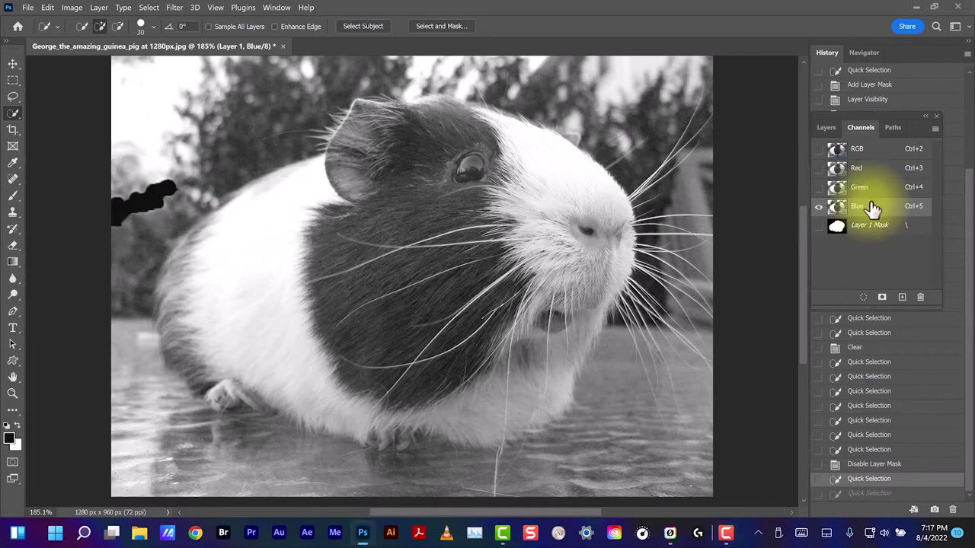
# Duplicate the Blue channel as 'Blue copy' and display only Blue copy.
pyautogui.rightClick(863, 214)
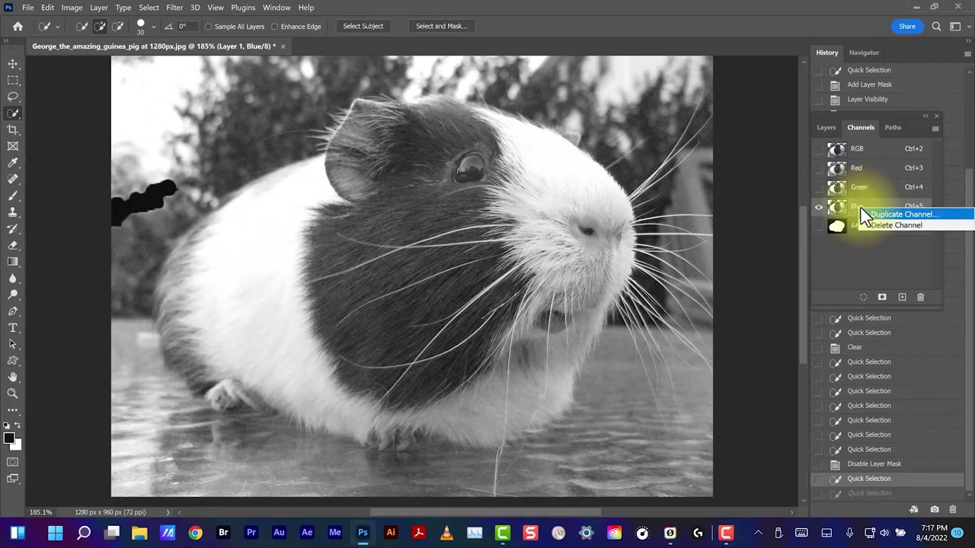
pyautogui.click(887, 216)
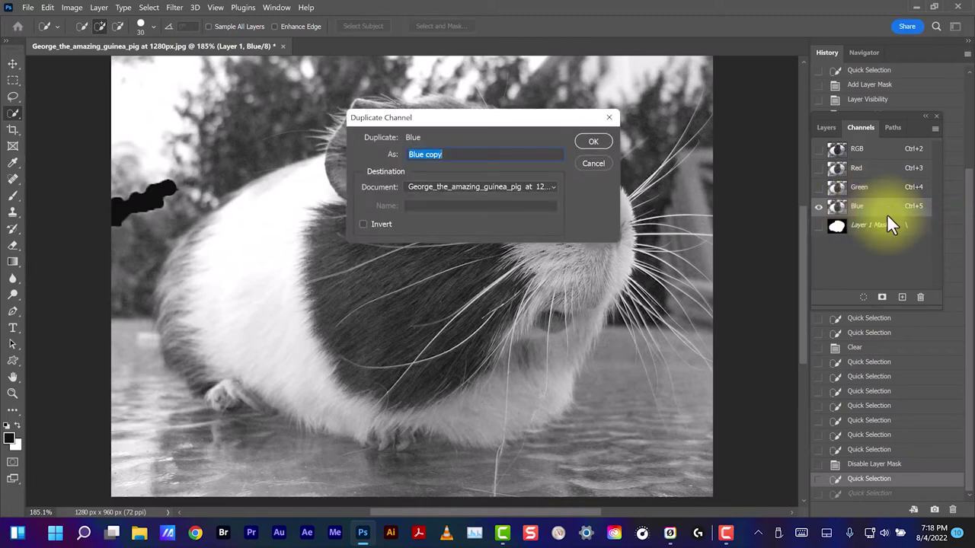
pyautogui.click(599, 141)
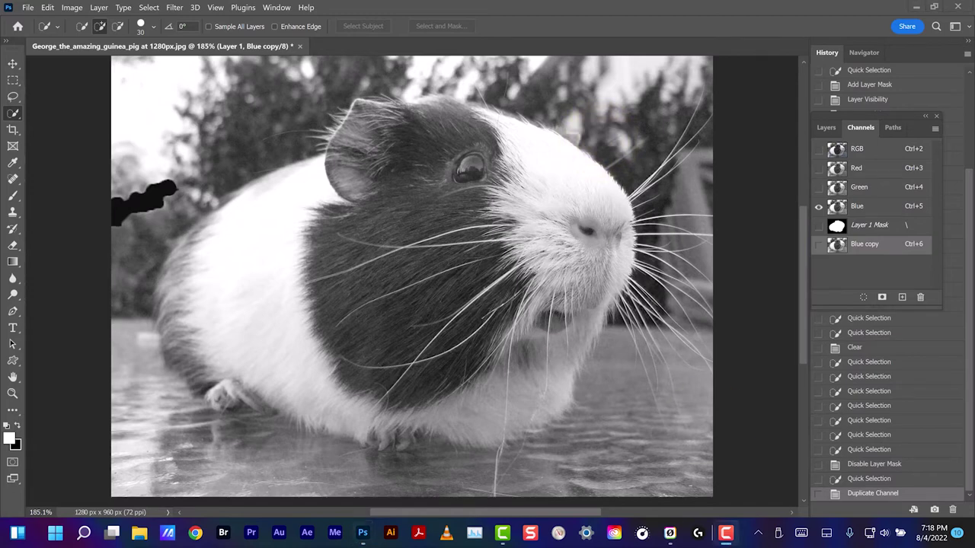
pyautogui.click(817, 244)
pyautogui.click(819, 206)
# Apply Levels to Blue copy with the midtone slider pushed to about 0.17.
pyautogui.click(67, 9)
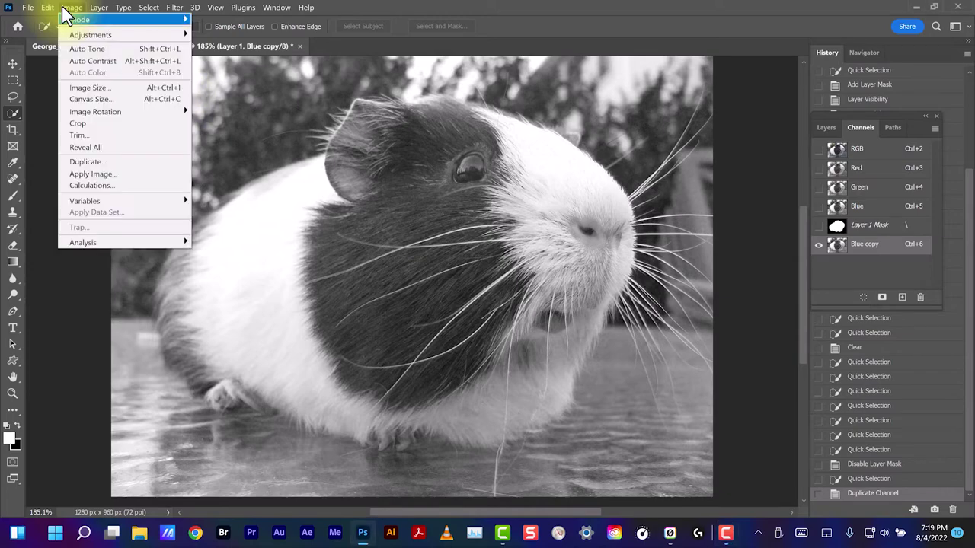
pyautogui.moveTo(80, 33)
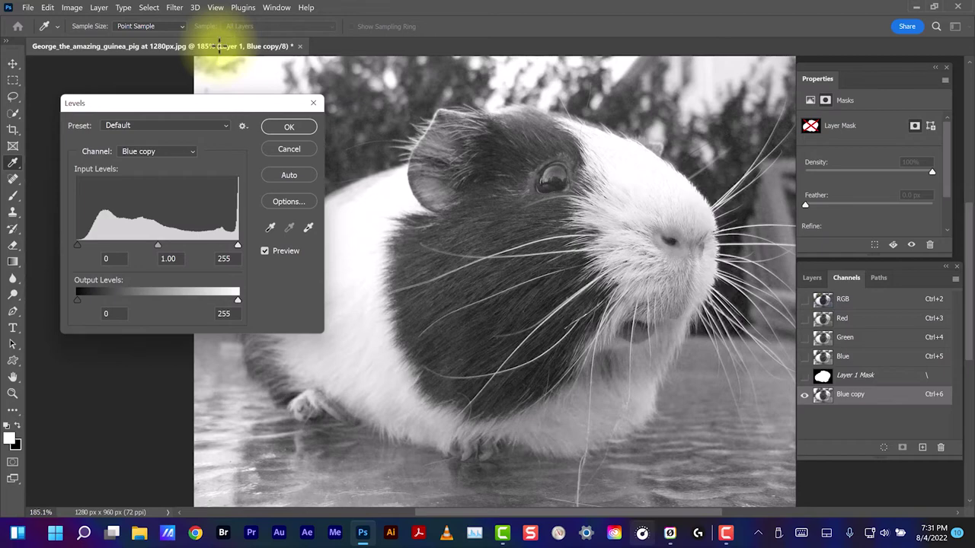
pyautogui.moveTo(159, 244); pyautogui.dragTo(246, 244)
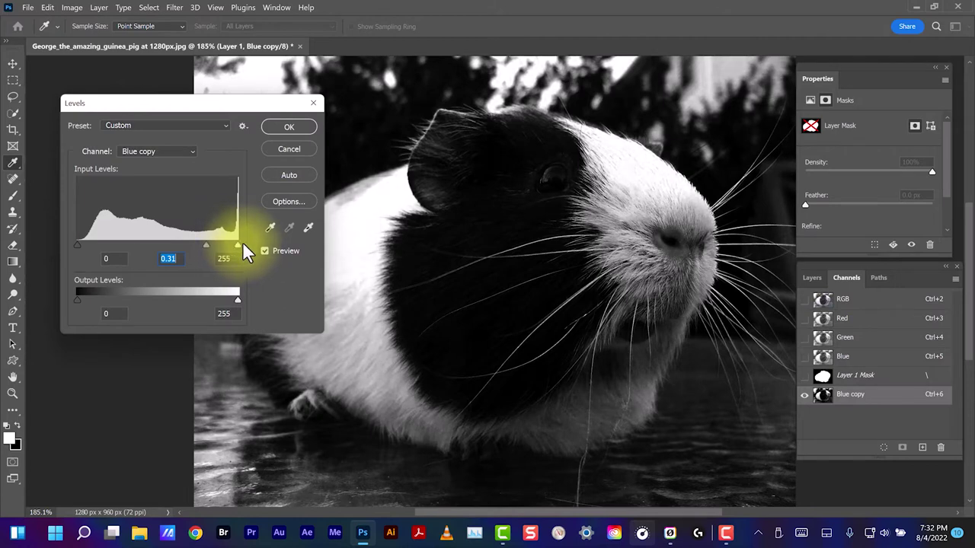
pyautogui.click(240, 244)
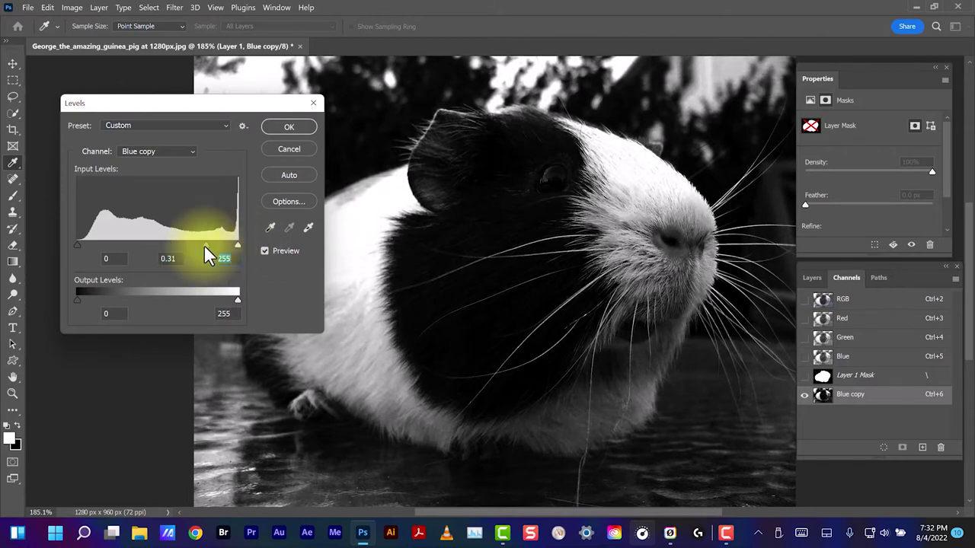
pyautogui.moveTo(203, 245); pyautogui.dragTo(218, 245)
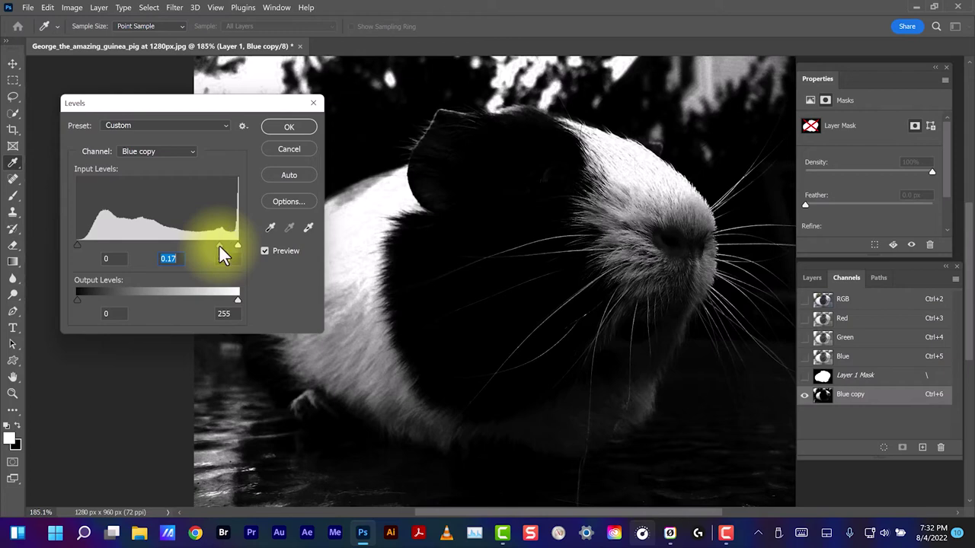
pyautogui.click(297, 127)
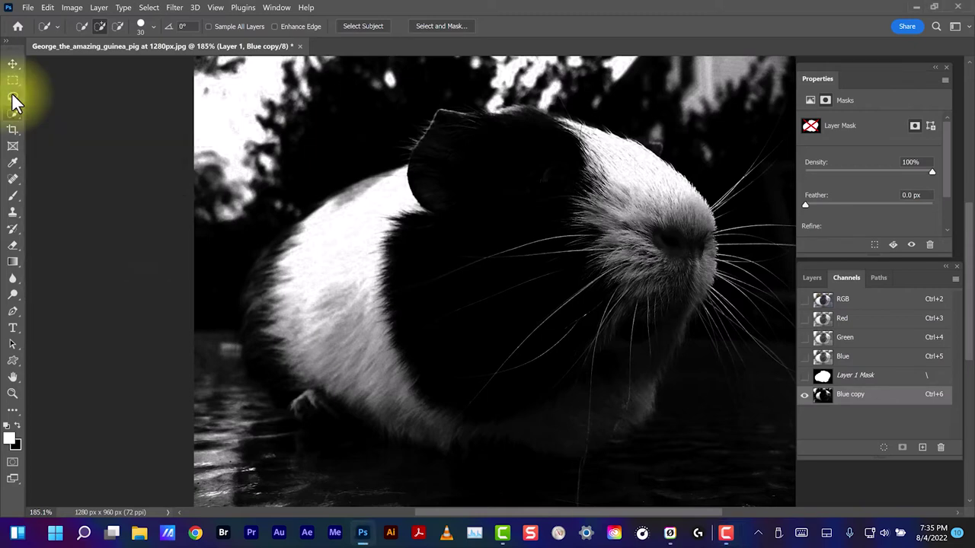
# Quick-select the whiskers to the right of the nose, out to the canvas's right edge.
pyautogui.moveTo(746, 307); pyautogui.dragTo(697, 350)
pyautogui.moveTo(733, 384)
pyautogui.mouseDown()
pyautogui.moveTo(767, 390)
pyautogui.moveTo(748, 374)
pyautogui.mouseUp()
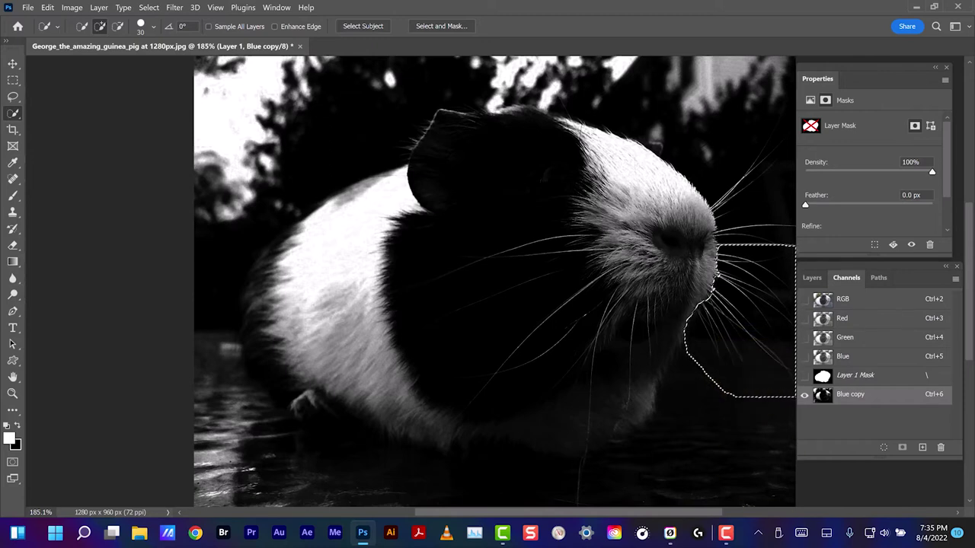
pyautogui.hotkey('ctrl', 'd')
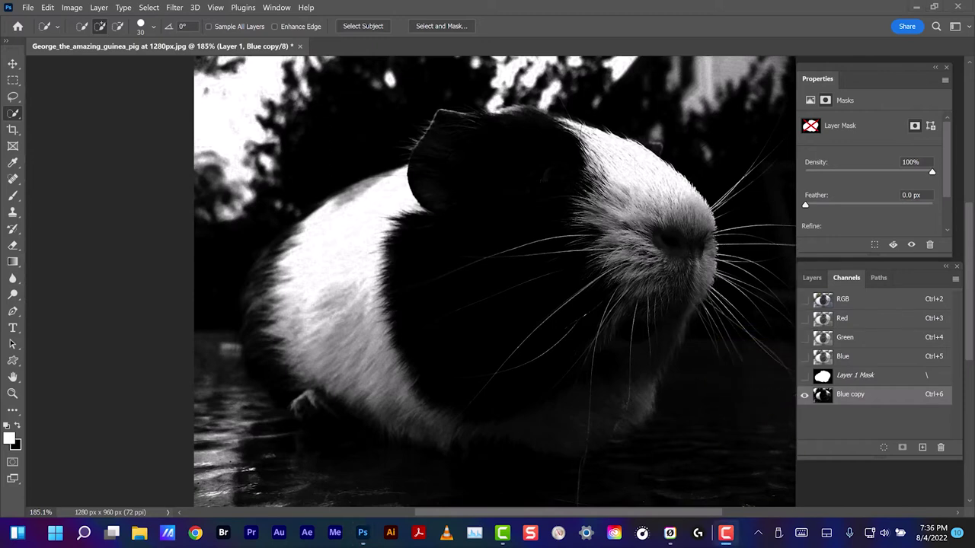
# Feather the whisker selection by 14 pixels with Select > Modify > Feather.
pyautogui.click(146, 9)
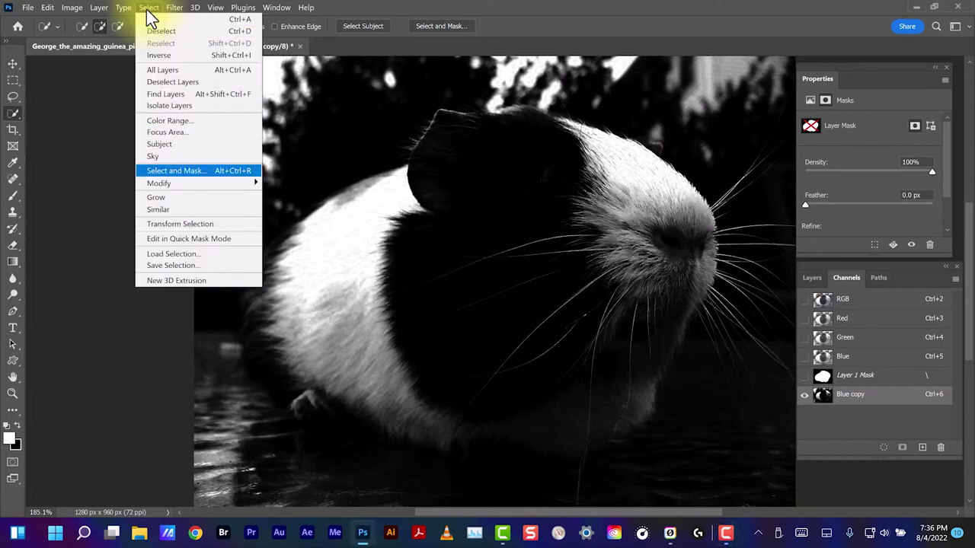
pyautogui.press('m')
pyautogui.press('Right')
pyautogui.press('Down')
pyautogui.press('Down')
pyautogui.press('Down')
pyautogui.press('Down')
pyautogui.press('Down')
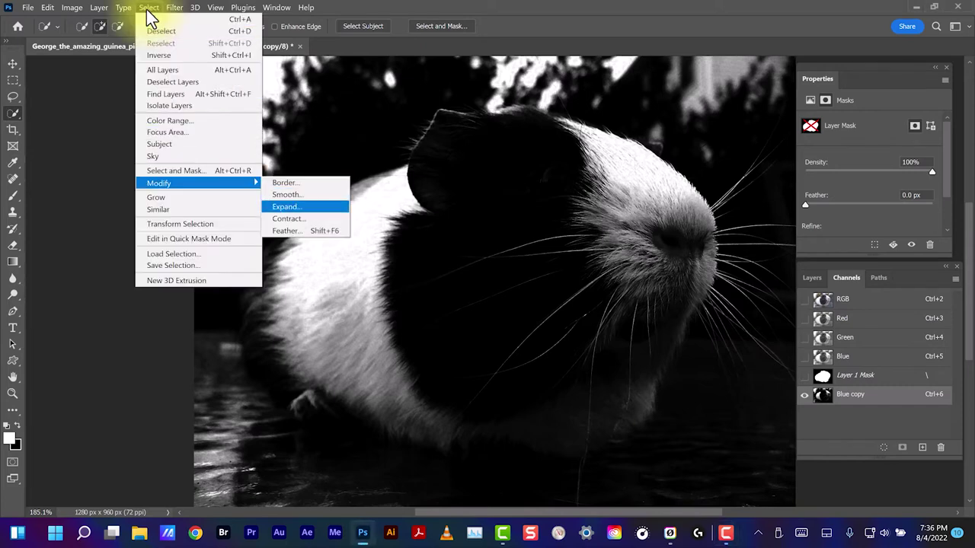
pyautogui.click(296, 233)
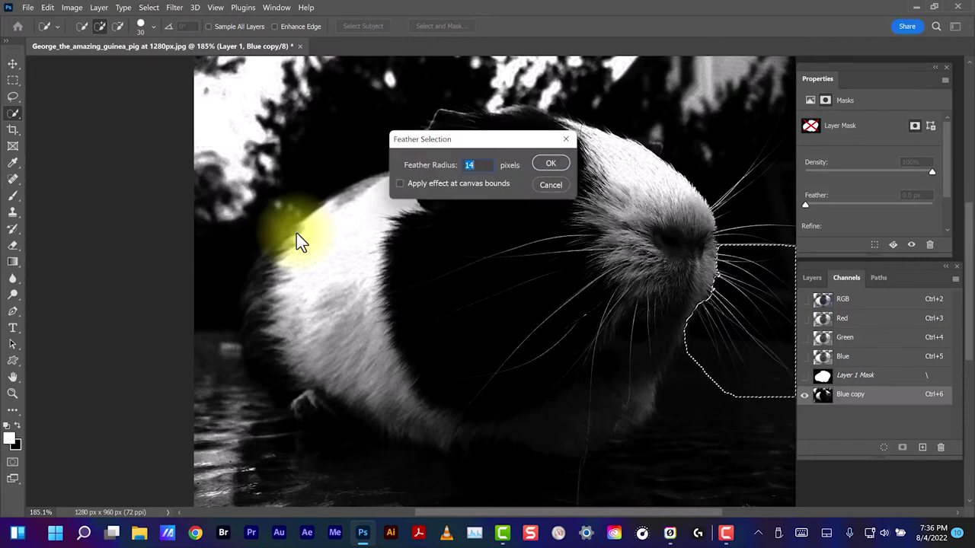
pyautogui.click(551, 163)
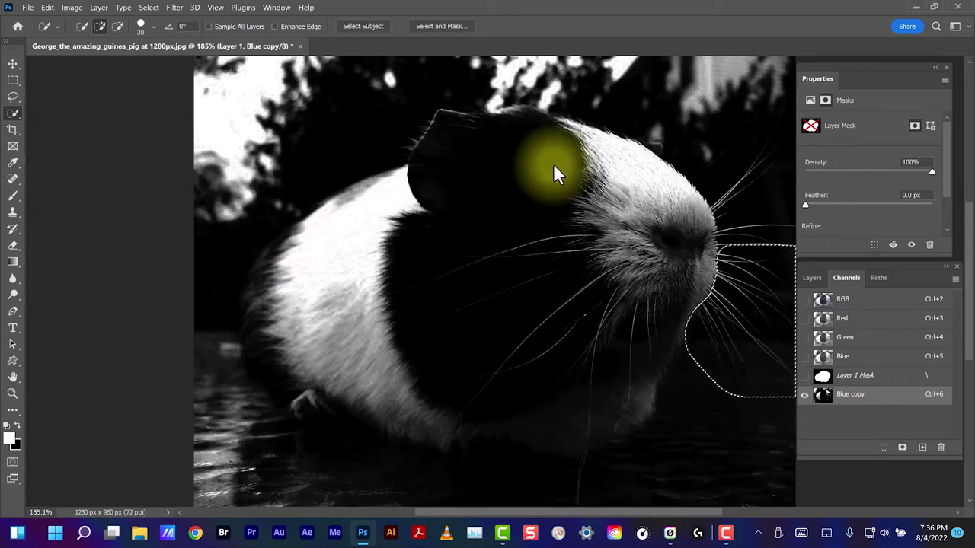
pyautogui.press('F10')
pyautogui.click(753, 437)
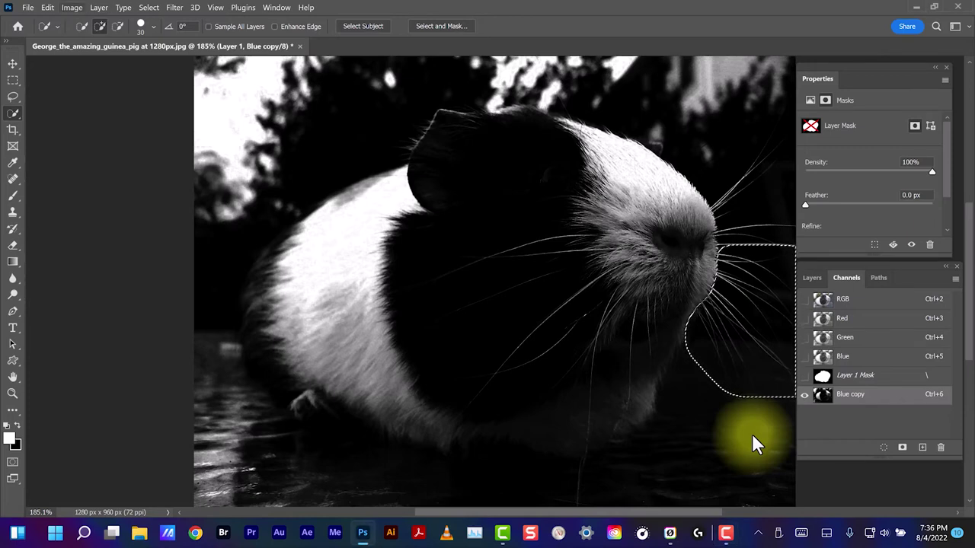
# Brighten the selected whiskers with Levels (midtone 0.86, white point pulled left), then deselect.
pyautogui.click(72, 8)
pyautogui.press('Down')
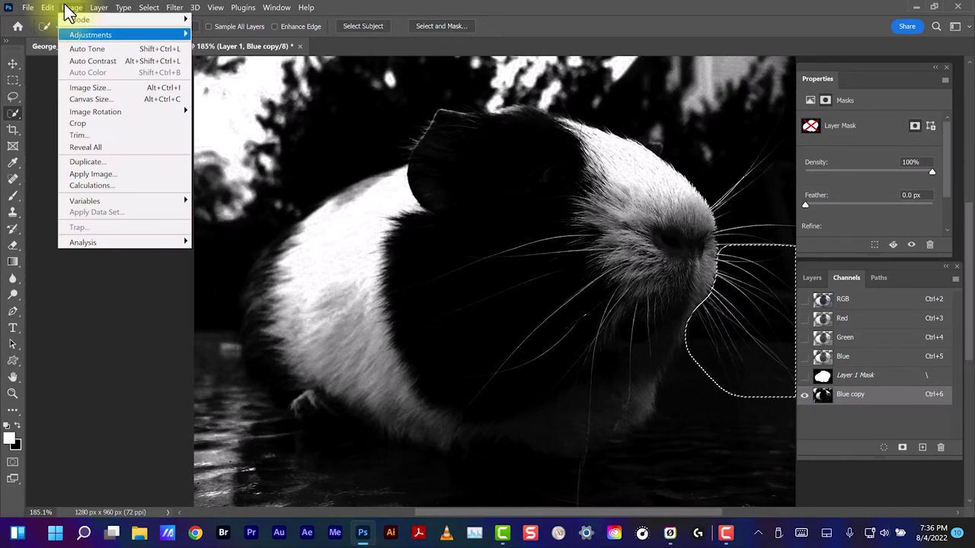
pyautogui.press('Right')
pyautogui.click(222, 49)
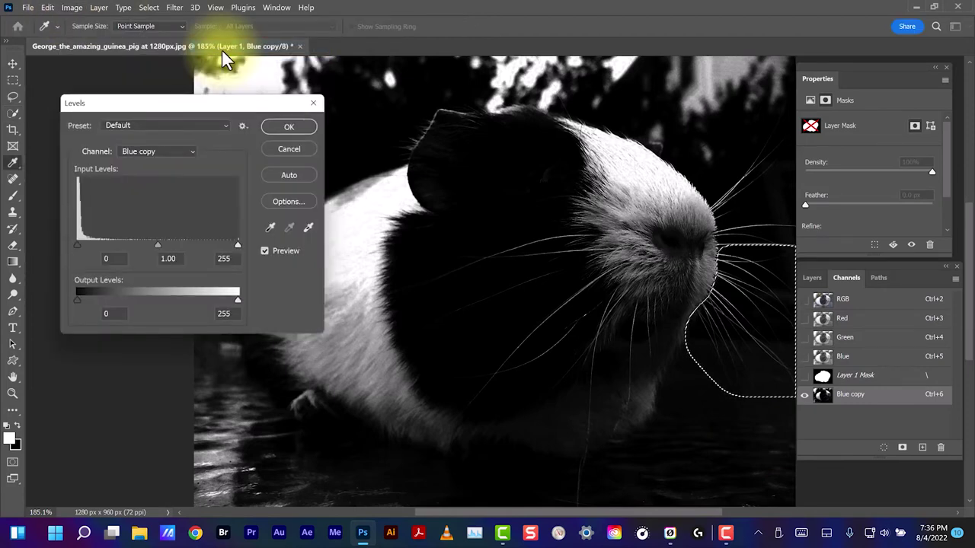
pyautogui.moveTo(157, 245)
pyautogui.mouseDown()
pyautogui.moveTo(179, 245)
pyautogui.moveTo(166, 244)
pyautogui.mouseUp()
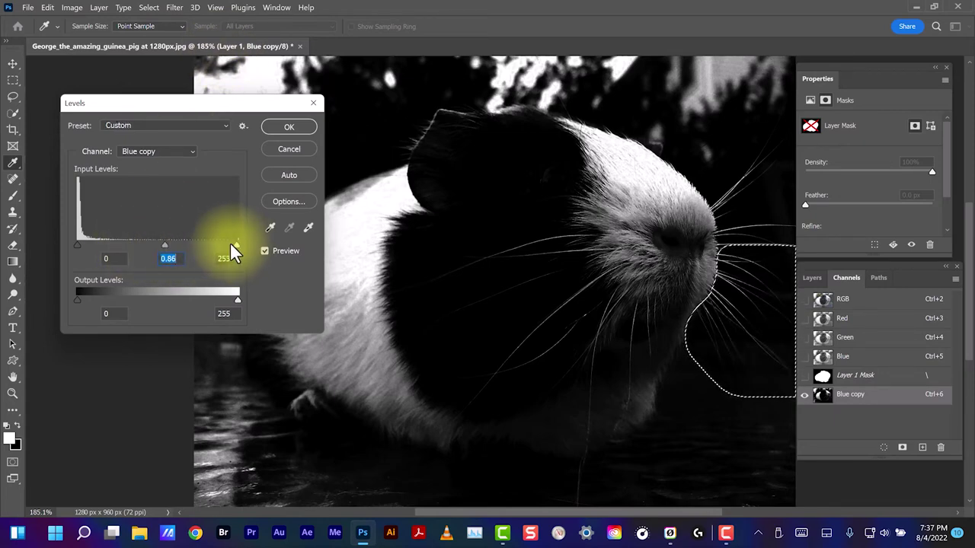
pyautogui.moveTo(231, 244)
pyautogui.mouseDown()
pyautogui.moveTo(209, 244)
pyautogui.moveTo(223, 240)
pyautogui.mouseUp()
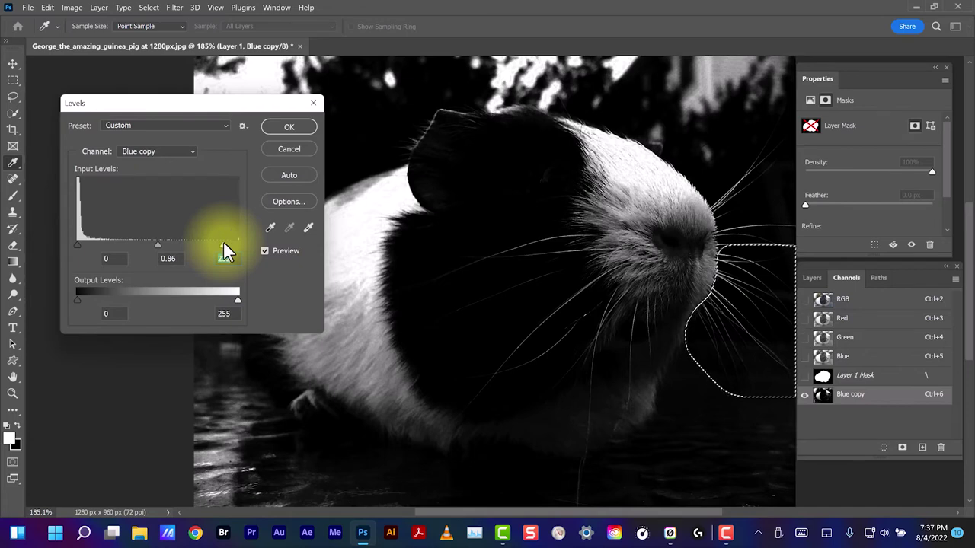
pyautogui.click(287, 124)
pyautogui.press('w')
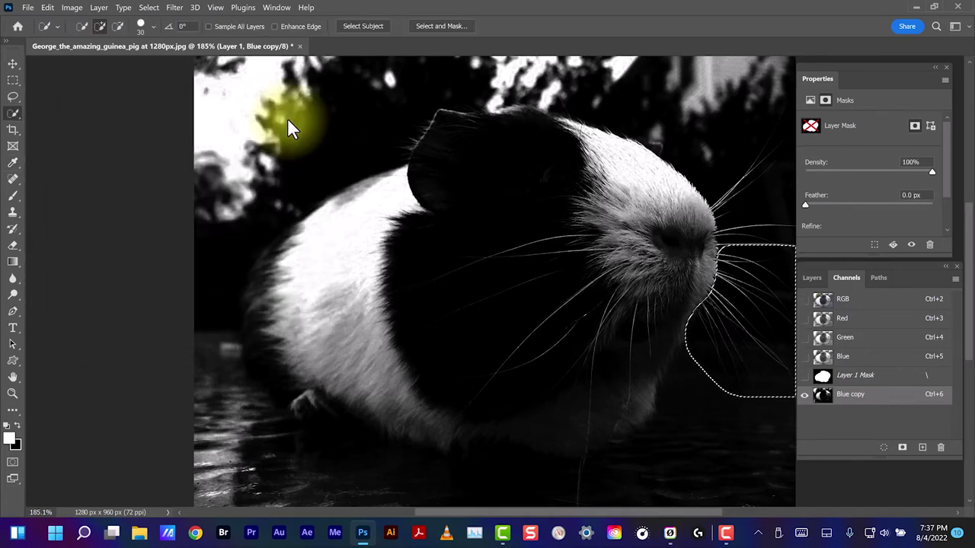
pyautogui.hotkey('ctrl', 'd')
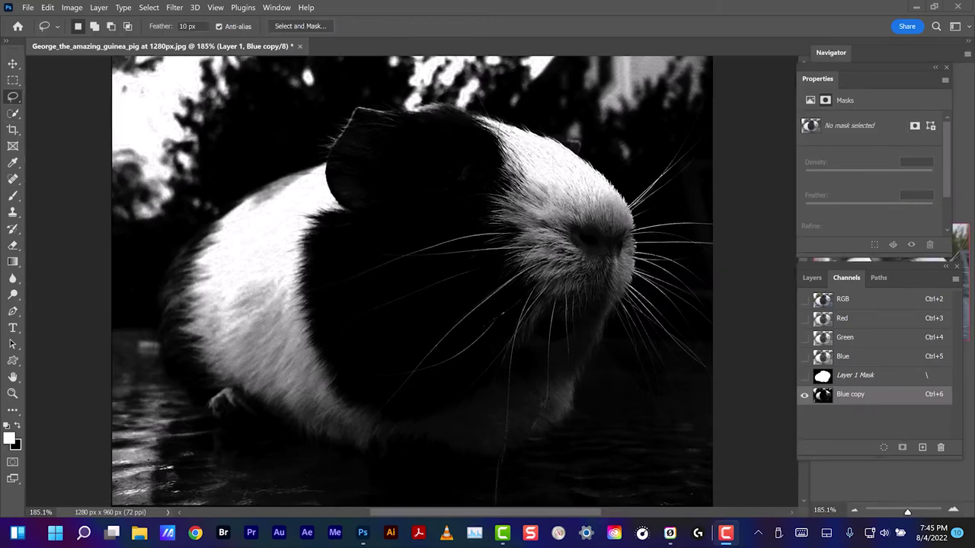
# Load the Blue copy channel's bright whiskers and white fur as a selection.
pyautogui.keyDown('ctrl'); pyautogui.click(829, 394); pyautogui.keyUp('ctrl')
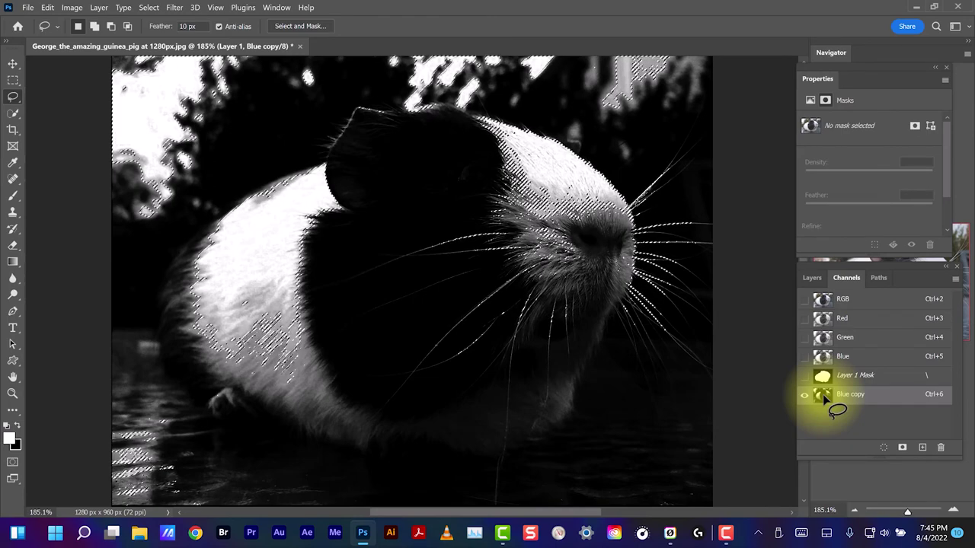
pyautogui.hotkey('ctrl', 'd')
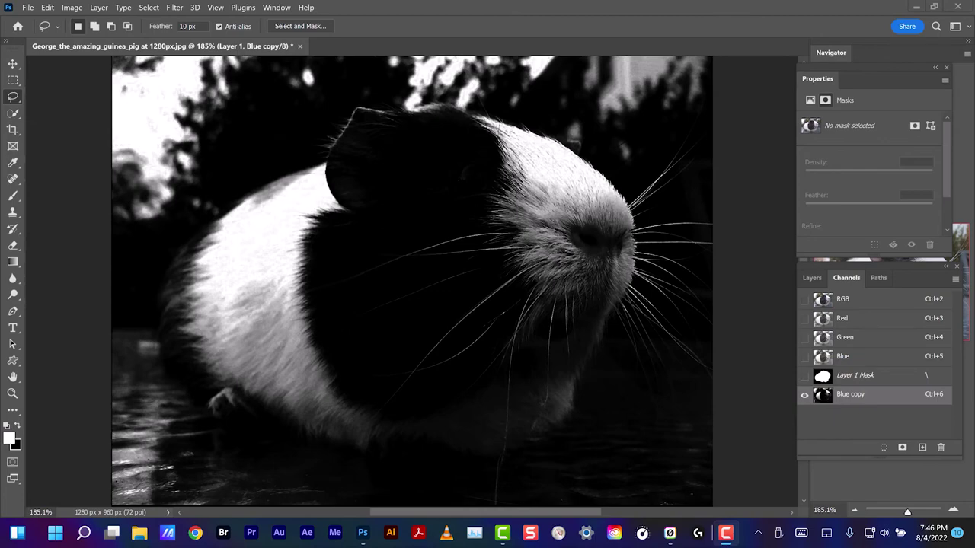
pyautogui.click(679, 388)
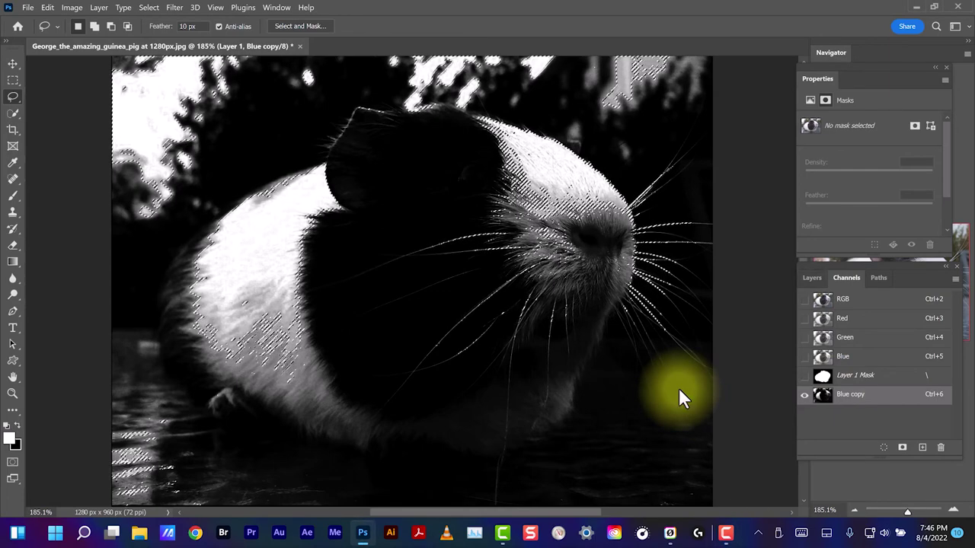
# Target Layer 1's mask in the Layers panel and set white as the foreground colour.
pyautogui.click(812, 277)
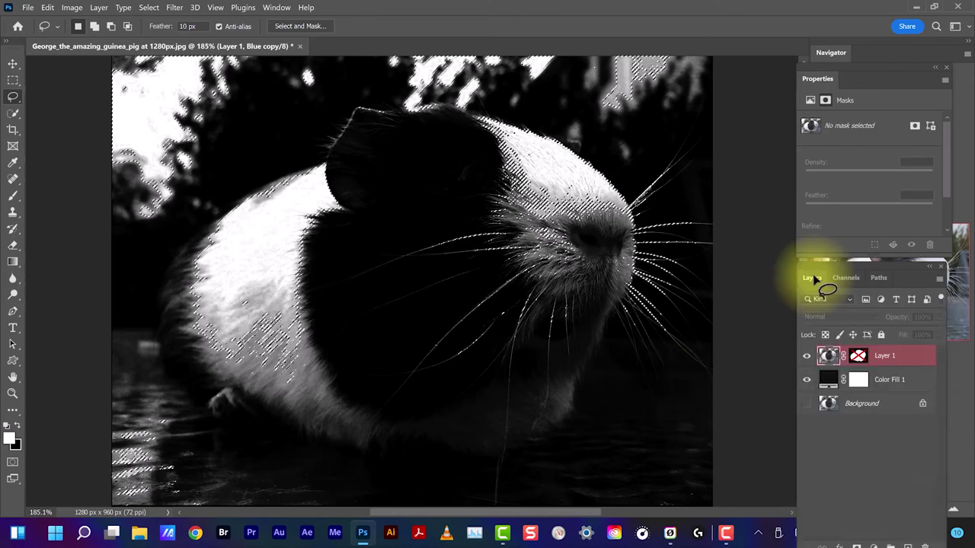
pyautogui.keyDown('shift'); pyautogui.click(858, 358); pyautogui.keyUp('shift')
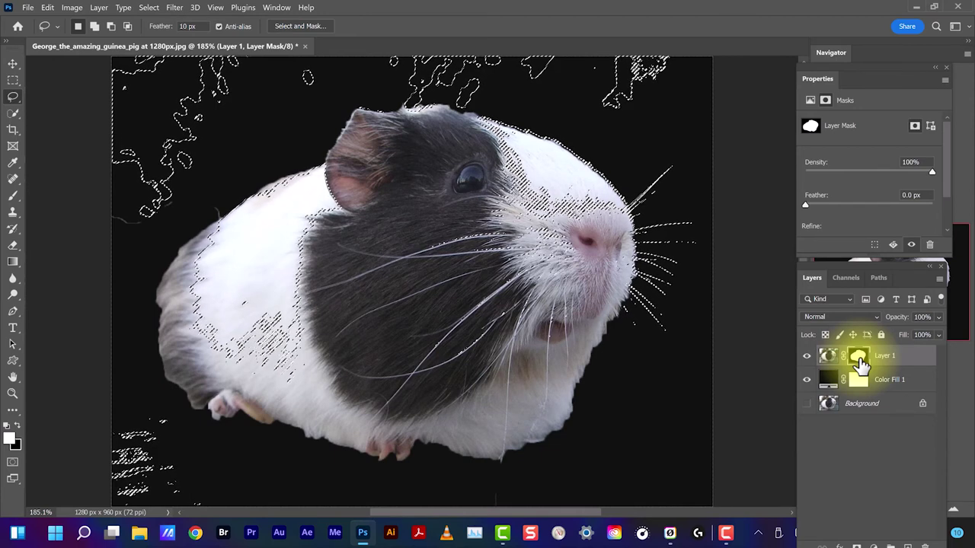
pyautogui.hotkey('ctrl', 'd')
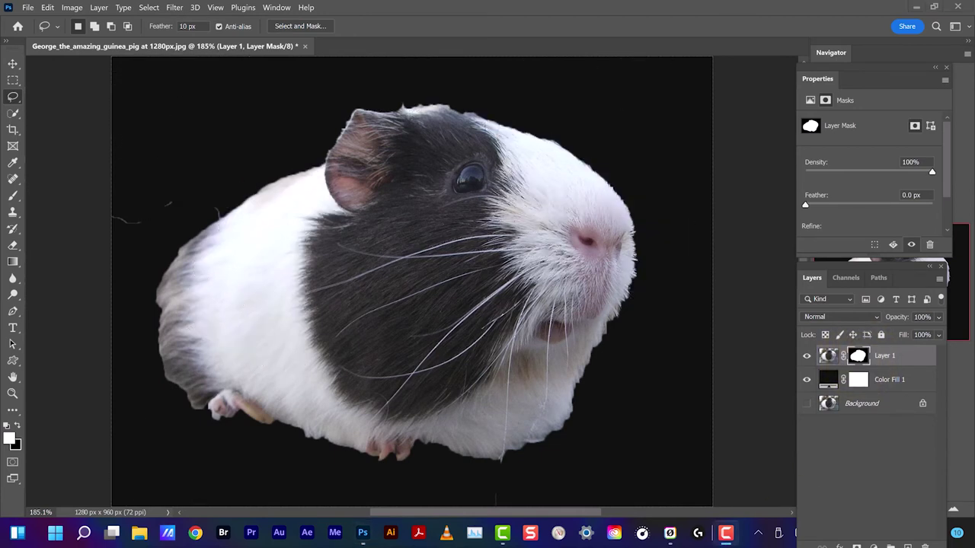
pyautogui.hotkey('ctrl', 'alt', '2')
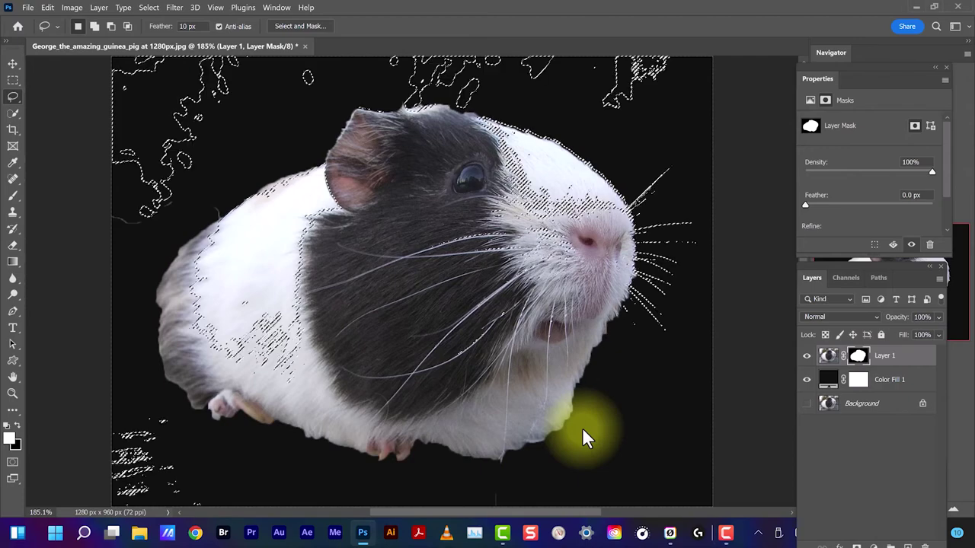
pyautogui.click(7, 425)
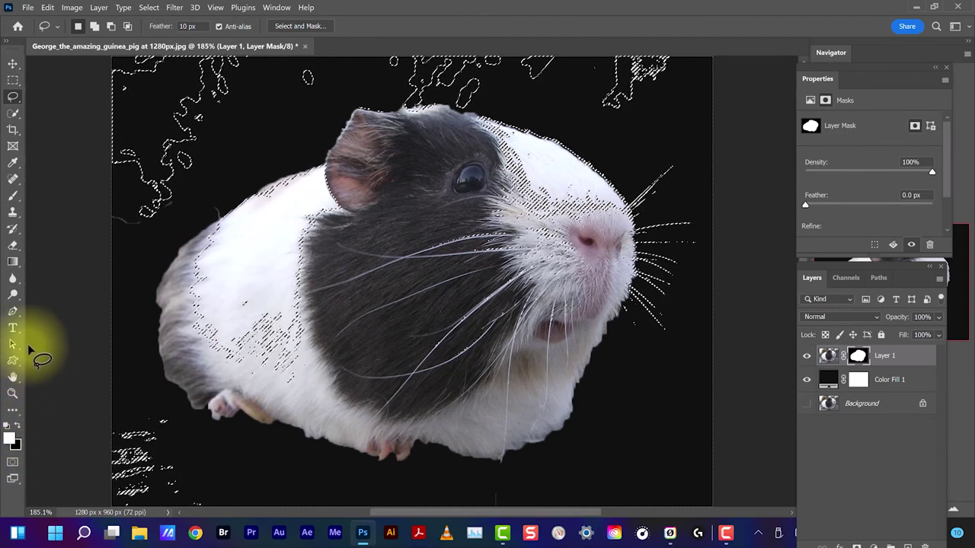
pyautogui.hotkey('ctrl', 'd')
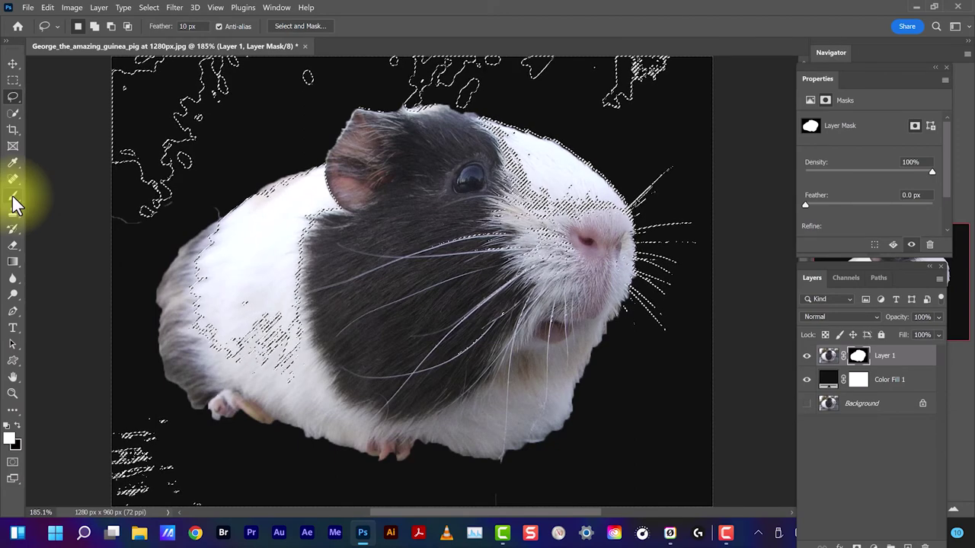
# Choose the Brush Tool and set it to 55 px size with 2% hardness.
pyautogui.click(17, 204)
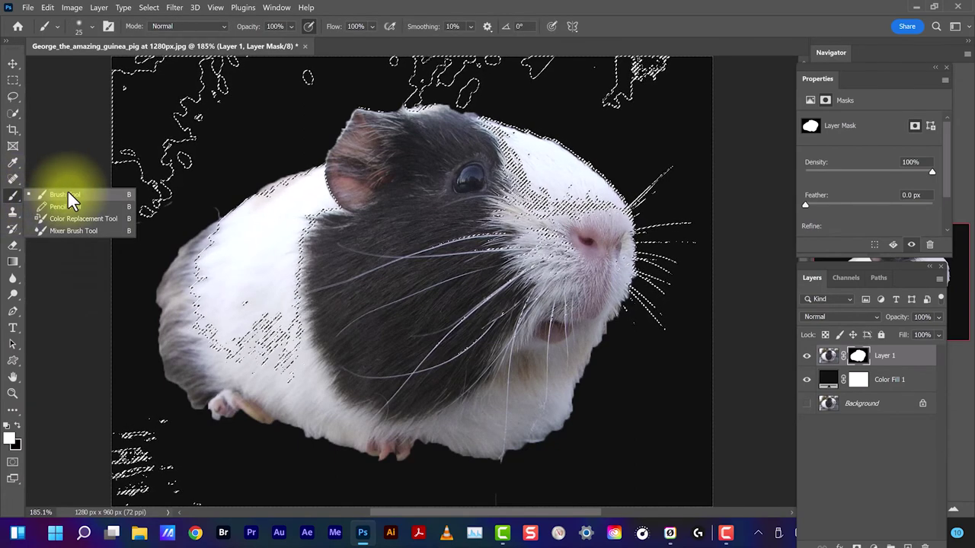
pyautogui.click(67, 194)
pyautogui.click(92, 26)
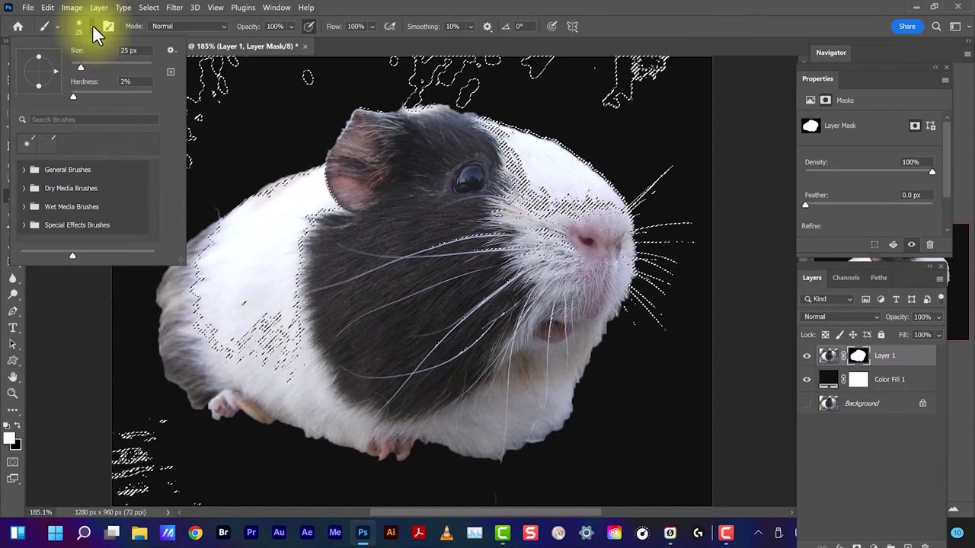
pyautogui.moveTo(81, 67); pyautogui.dragTo(93, 67)
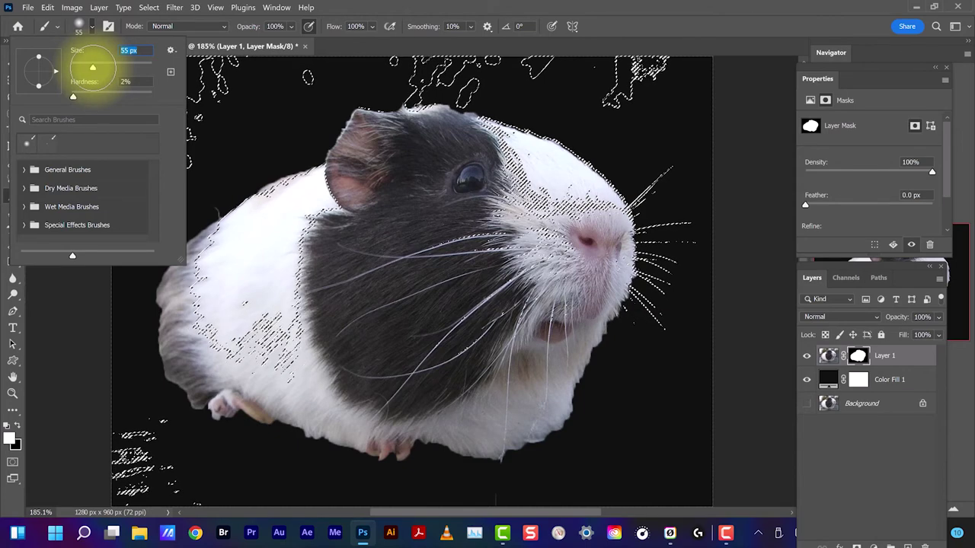
# Paint white on Layer 1's mask along the upper-left fur edge and the top of the head.
pyautogui.click(247, 121)
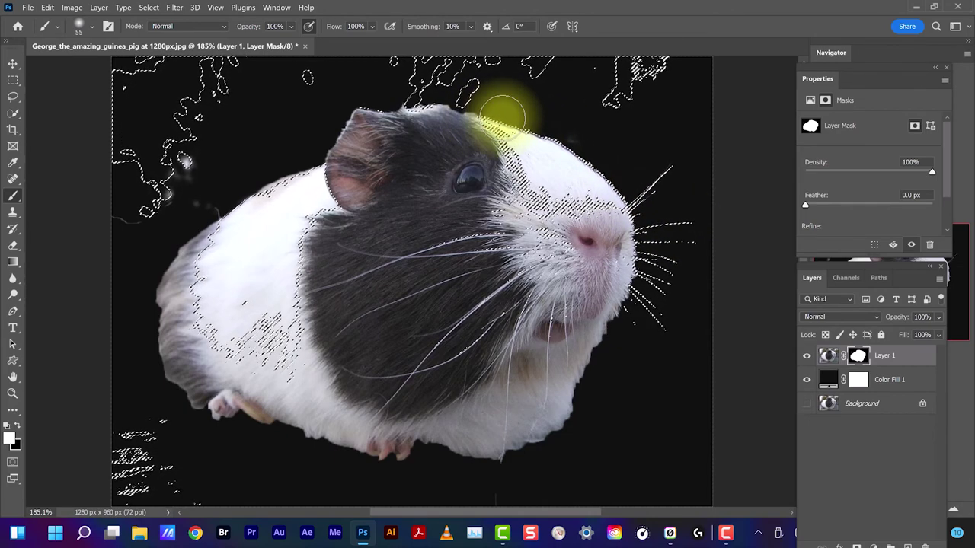
pyautogui.hotkey('ctrl', 'd')
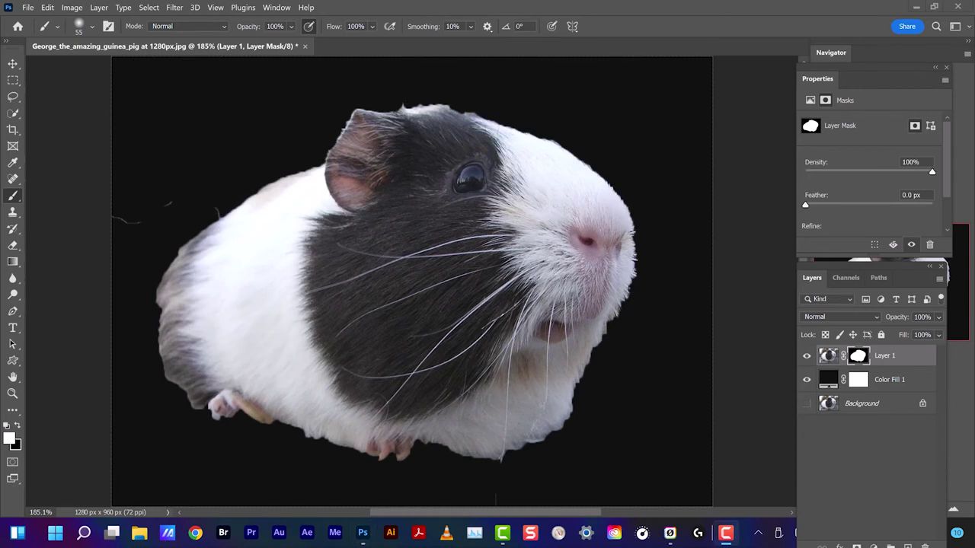
pyautogui.hotkey('ctrl', 'alt', '2')
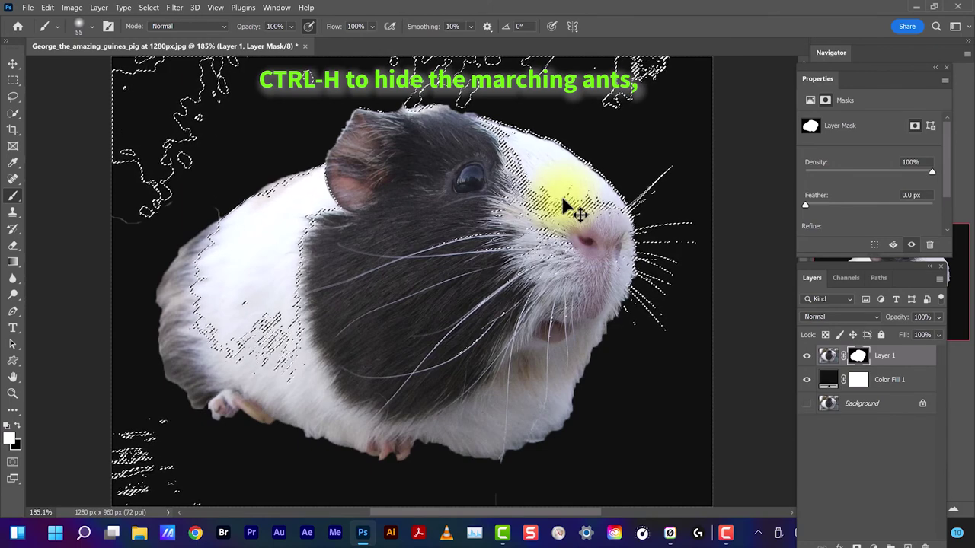
pyautogui.hotkey('ctrl', 'h')
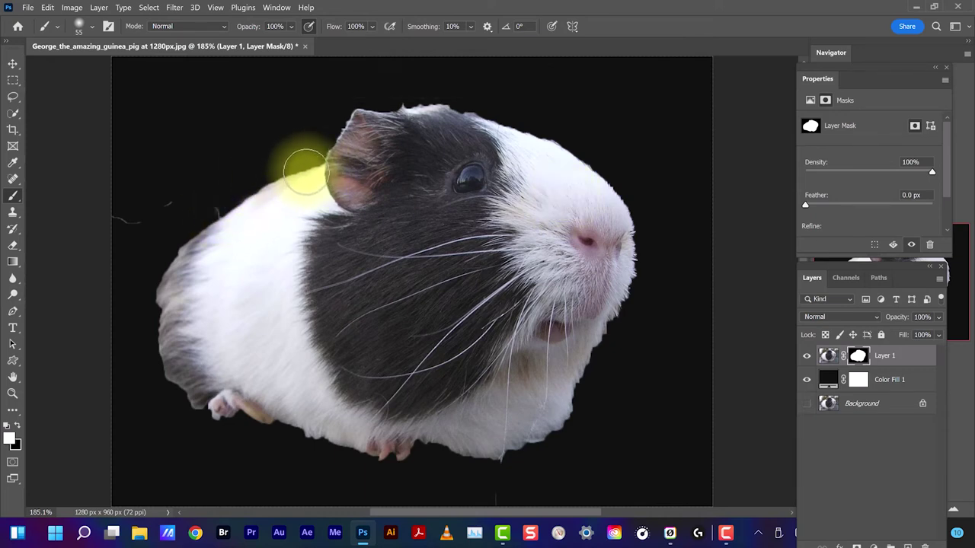
pyautogui.moveTo(249, 193)
pyautogui.mouseDown()
pyautogui.moveTo(174, 246)
pyautogui.moveTo(178, 259)
pyautogui.mouseUp()
pyautogui.moveTo(414, 91)
pyautogui.mouseDown()
pyautogui.moveTo(457, 103)
pyautogui.moveTo(491, 119)
pyautogui.moveTo(470, 97)
pyautogui.moveTo(478, 87)
pyautogui.moveTo(609, 183)
pyautogui.moveTo(649, 238)
pyautogui.moveTo(637, 216)
pyautogui.moveTo(675, 174)
pyautogui.mouseUp()
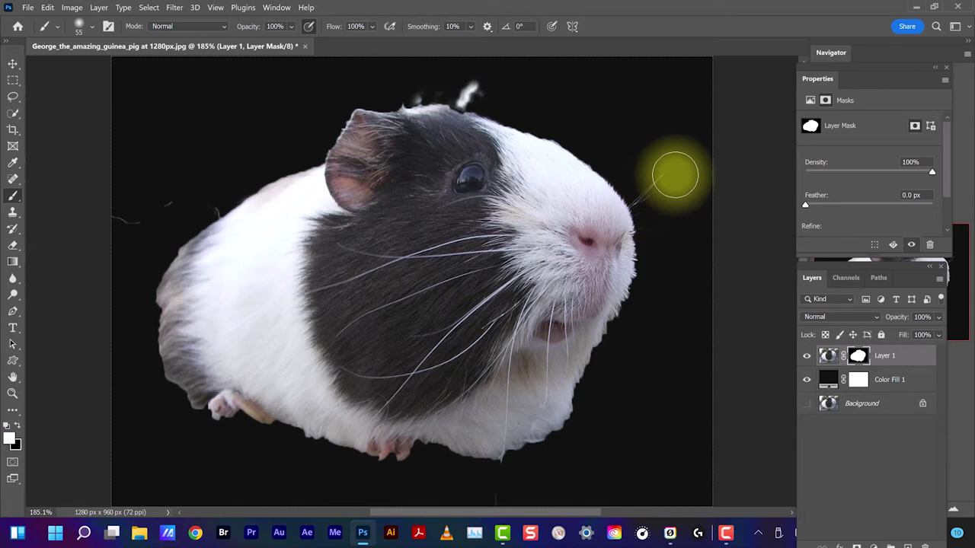
pyautogui.hotkey('ctrl', 'alt', '2')
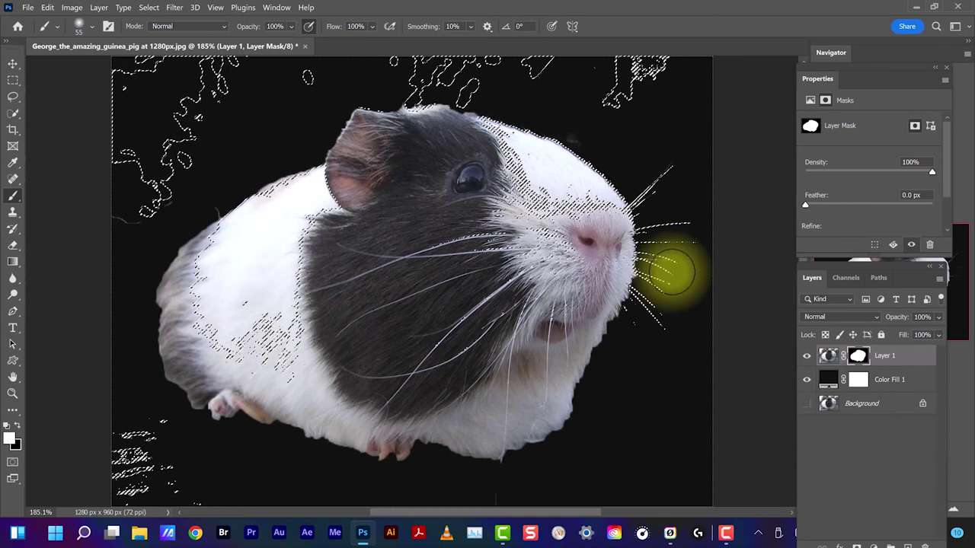
# Check the restored whiskers beside the nose with the selection outline hidden, then shown again.
pyautogui.hotkey('ctrl', 'd')
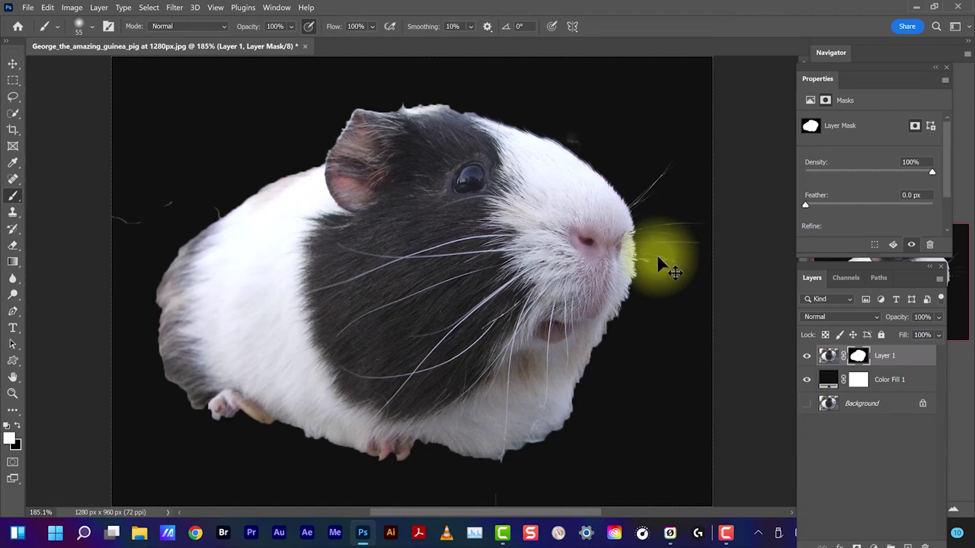
pyautogui.hotkey('ctrl', 'alt', '2')
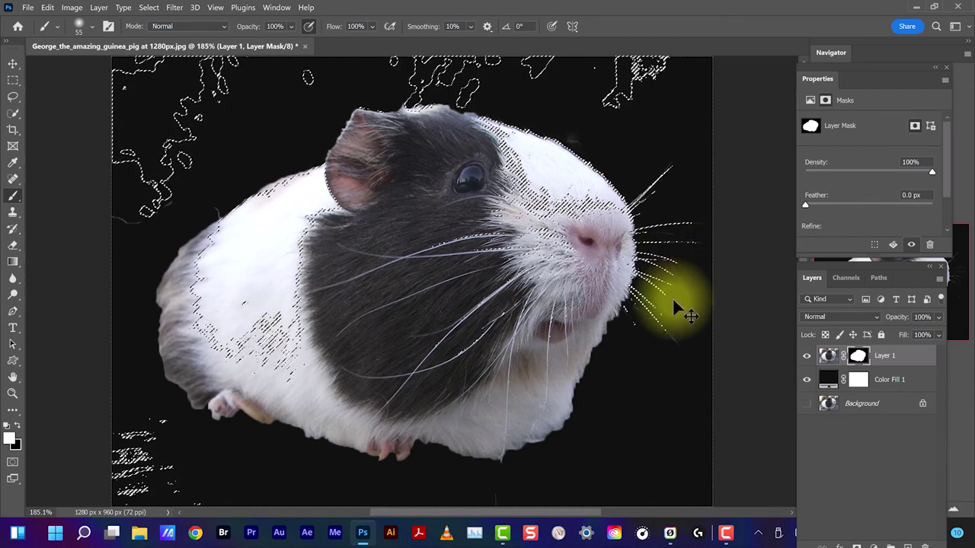
# Paint white on the mask to restore the right-side whiskers and fur at the head's edge.
pyautogui.hotkey('ctrl', 'd')
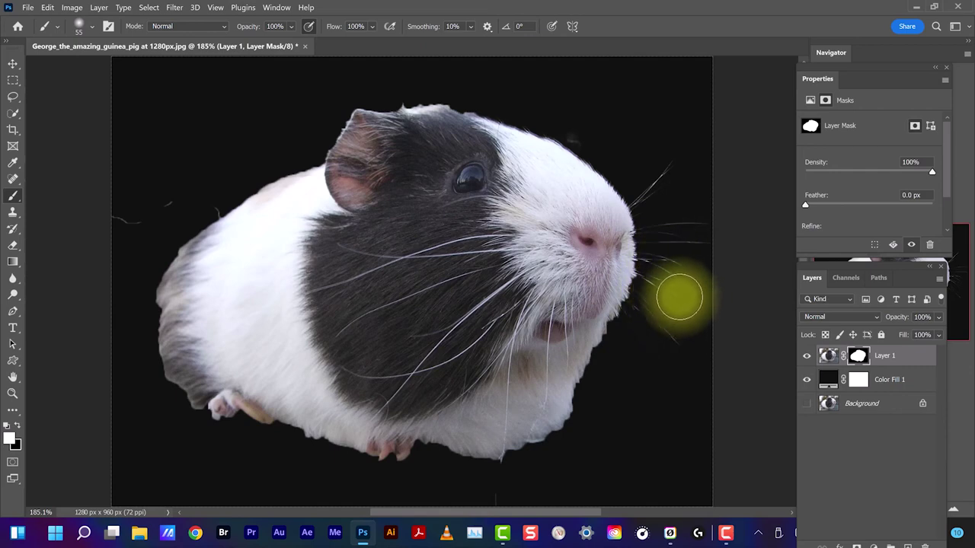
pyautogui.hotkey('ctrl', 'alt', '2')
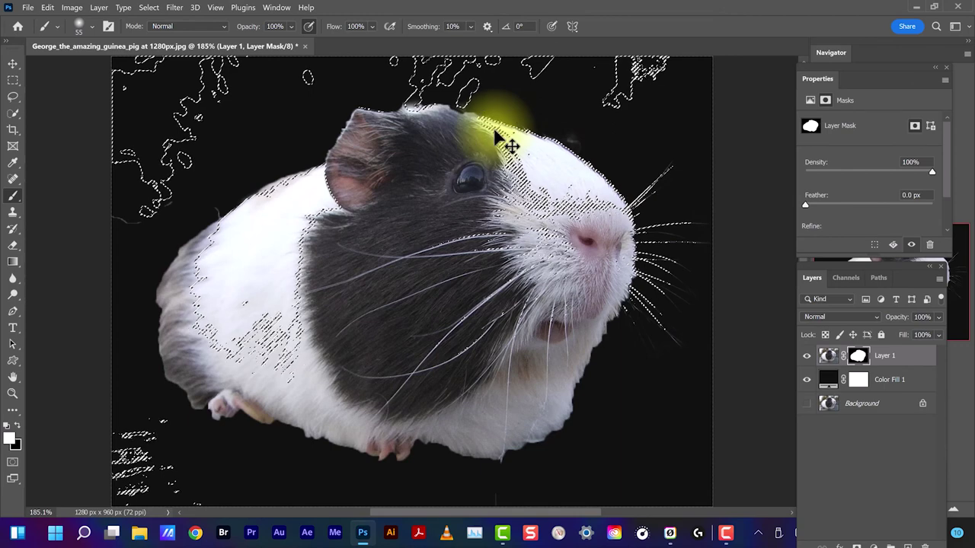
pyautogui.hotkey('ctrl', 'd')
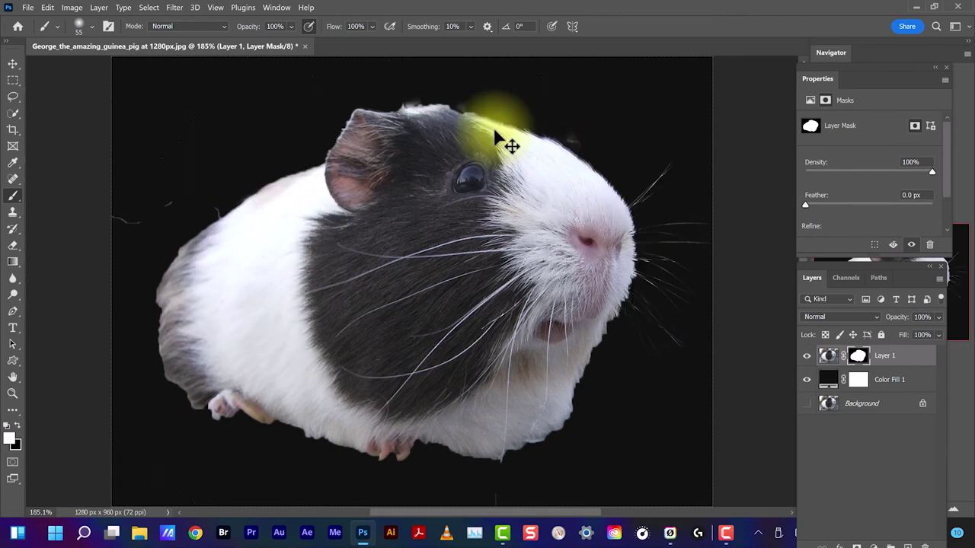
pyautogui.click(542, 145)
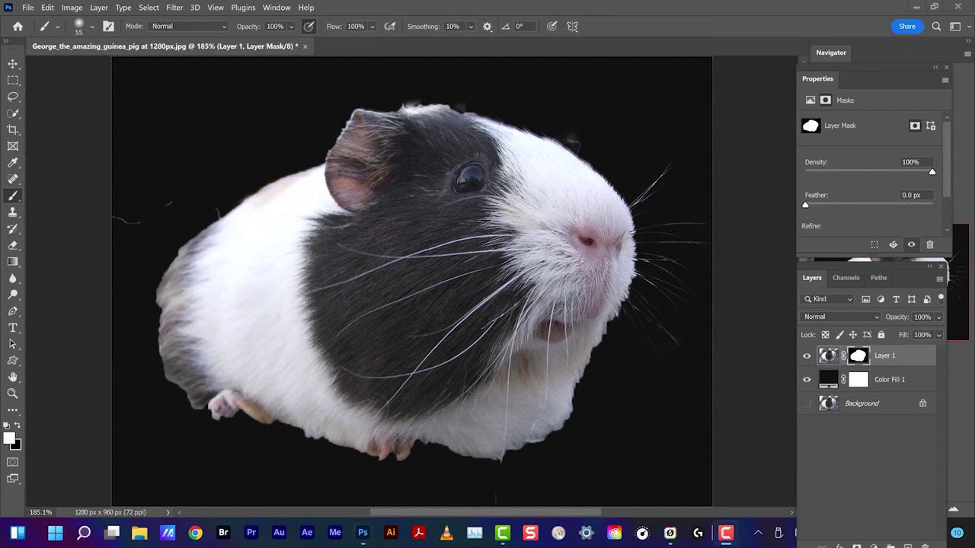
# Compare the cutout by toggling Color Fill 1 and Layer 1 visibility, ending with both visible.
pyautogui.click(806, 379)
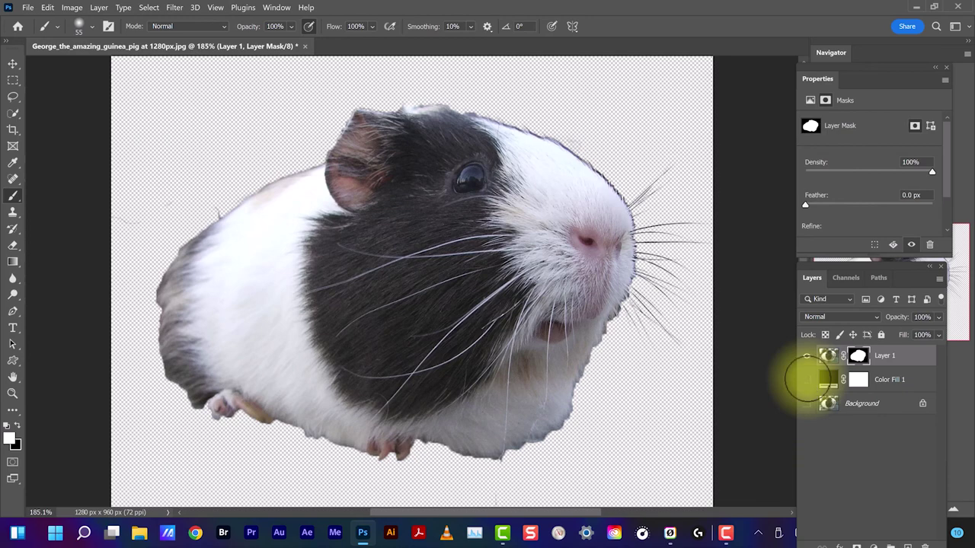
pyautogui.click(807, 379)
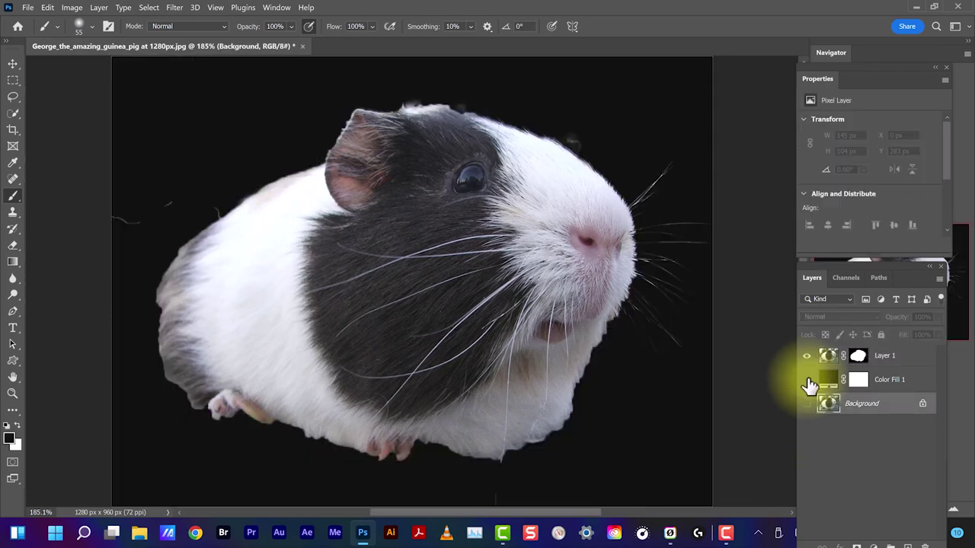
pyautogui.click(807, 379)
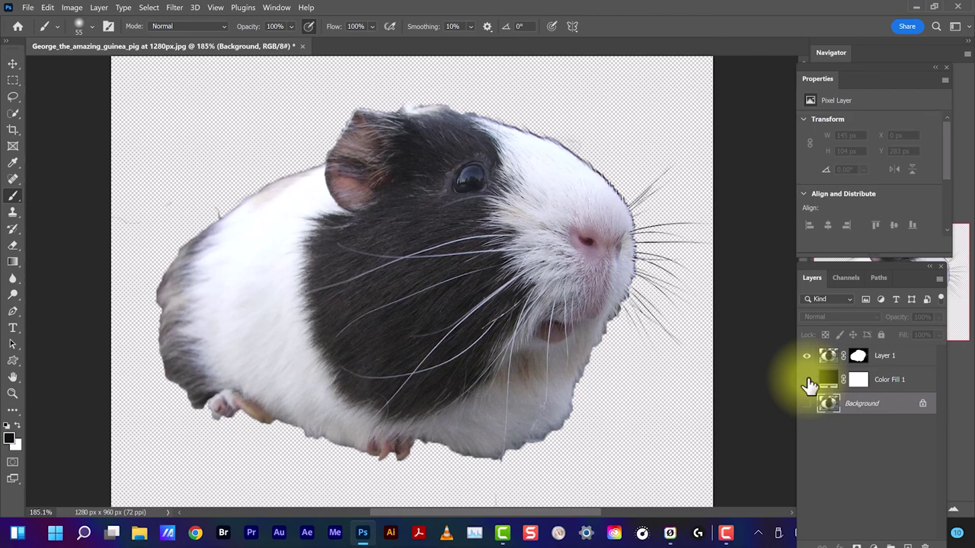
pyautogui.click(806, 382)
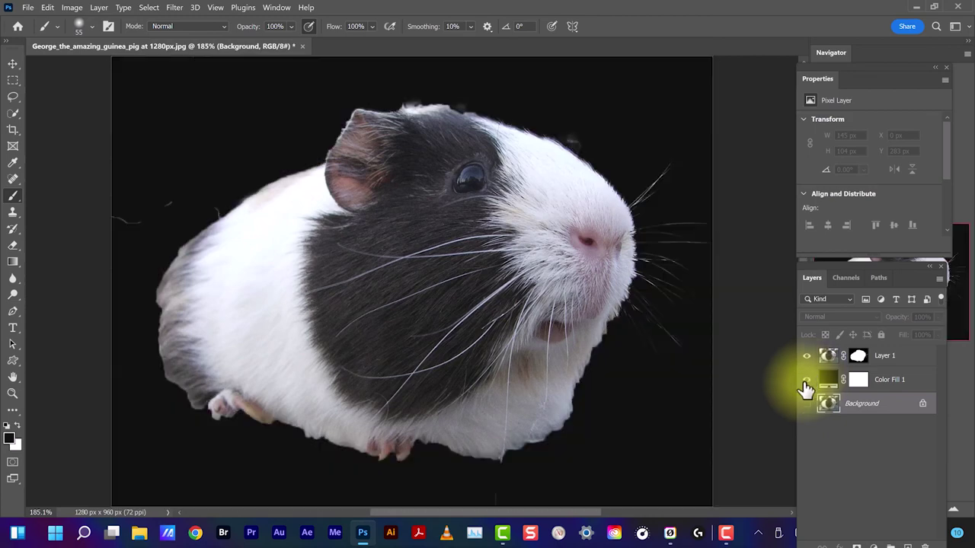
pyautogui.click(807, 356)
pyautogui.click(807, 355)
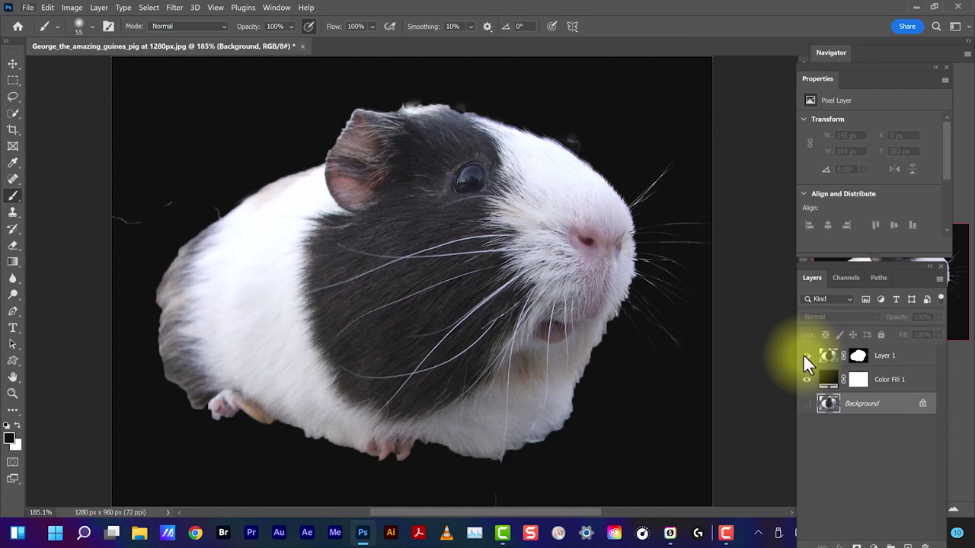
# Save as George_the_amazing_guinea_pig at 1280pxFINAL.psd with Maximize Compatibility.
pyautogui.click(27, 9)
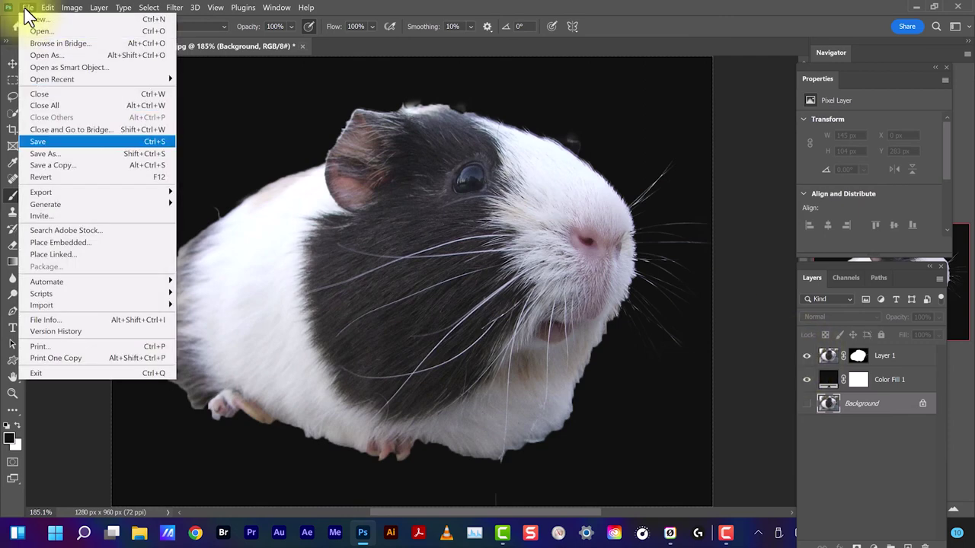
pyautogui.click(46, 154)
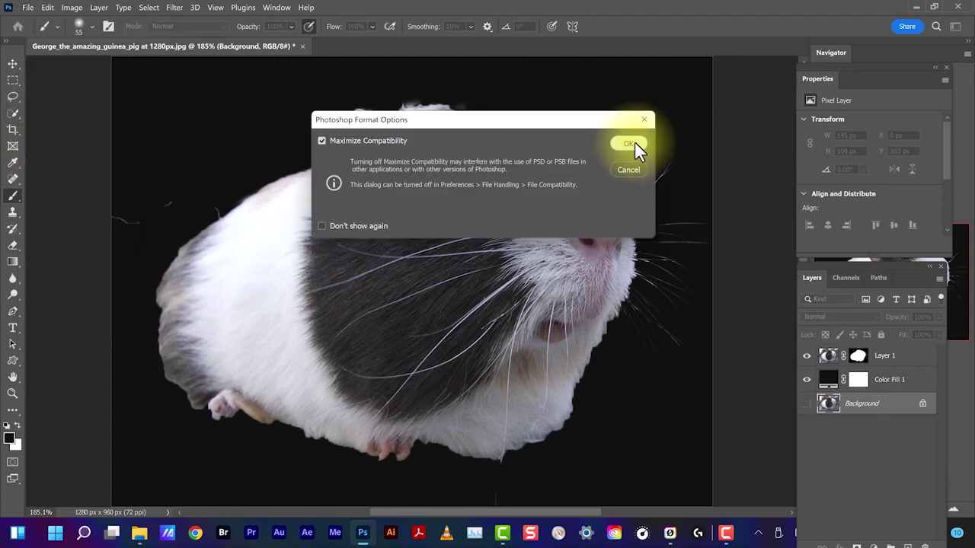
pyautogui.click(634, 141)
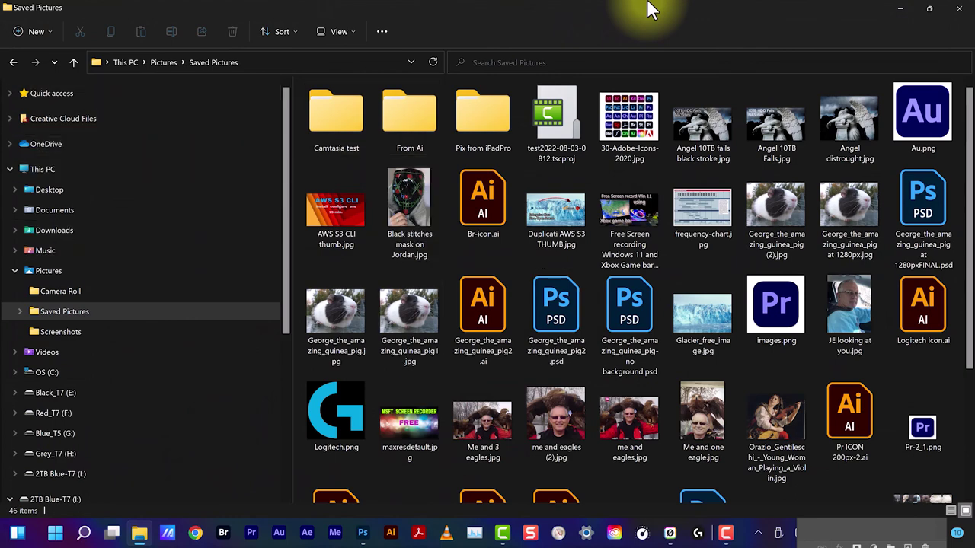
# Find the FINAL PSD in Saved Pictures and show its Open with app list.
pyautogui.keyDown('ctrl'); pyautogui.scroll(2, 959, 314); pyautogui.keyUp('ctrl')
pyautogui.scroll(-1, 959, 312)
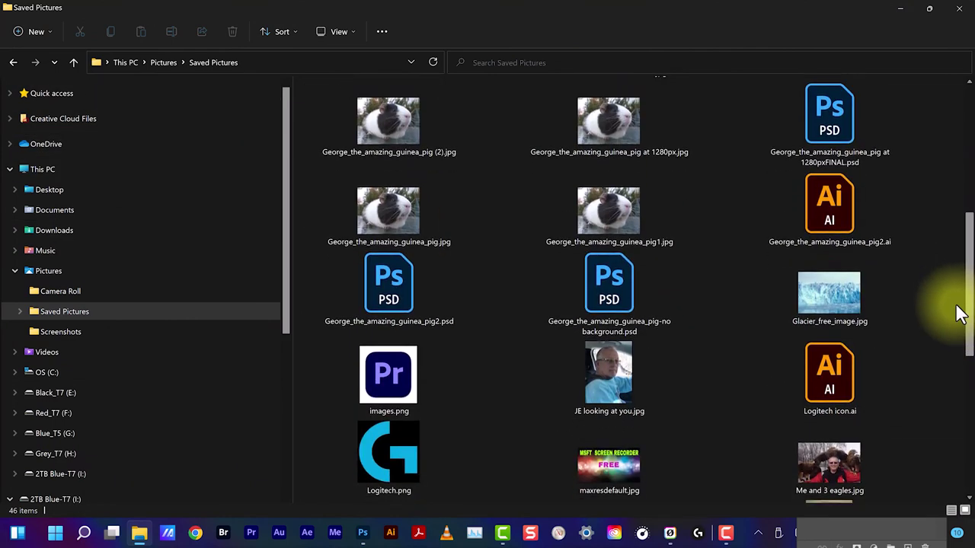
pyautogui.scroll(2, 965, 267)
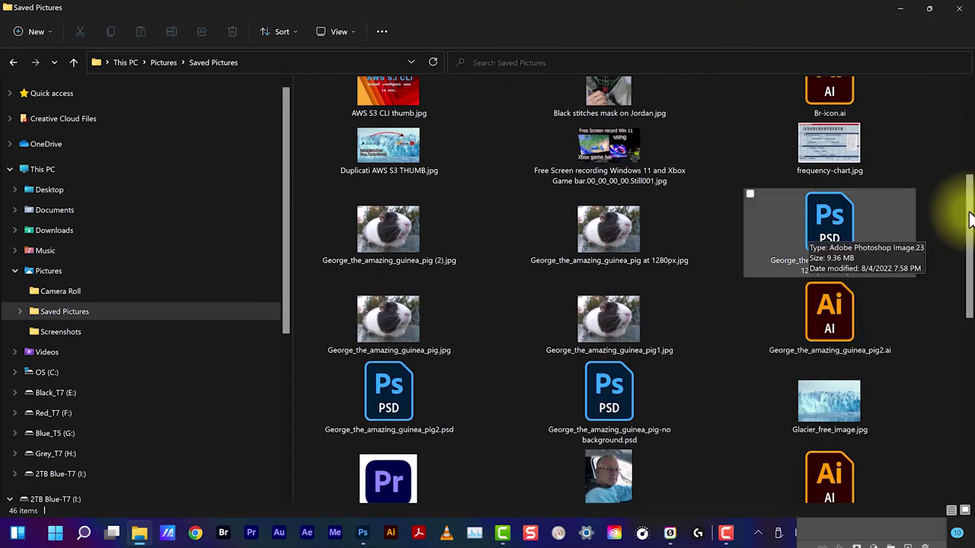
pyautogui.rightClick(828, 213)
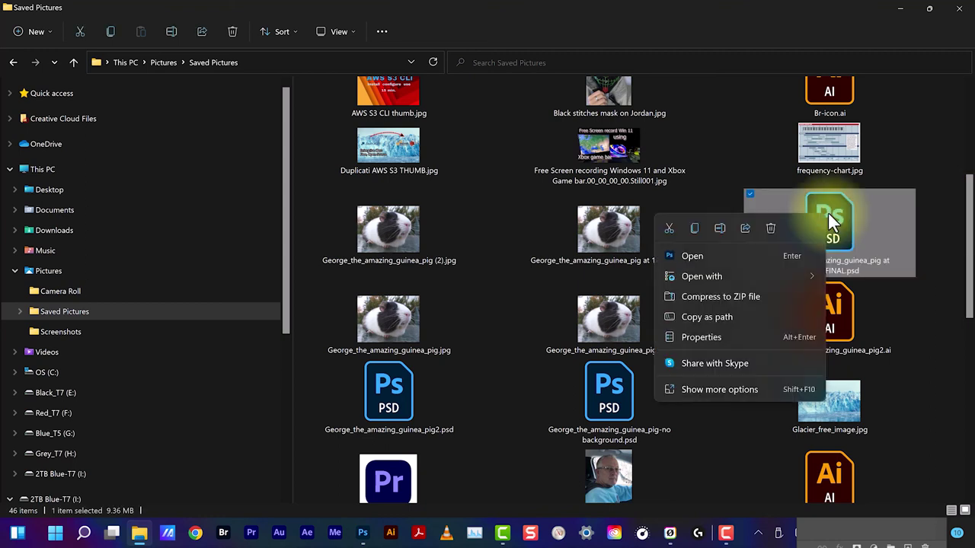
pyautogui.press('Down')
pyautogui.press('Down')
pyautogui.press('Right')
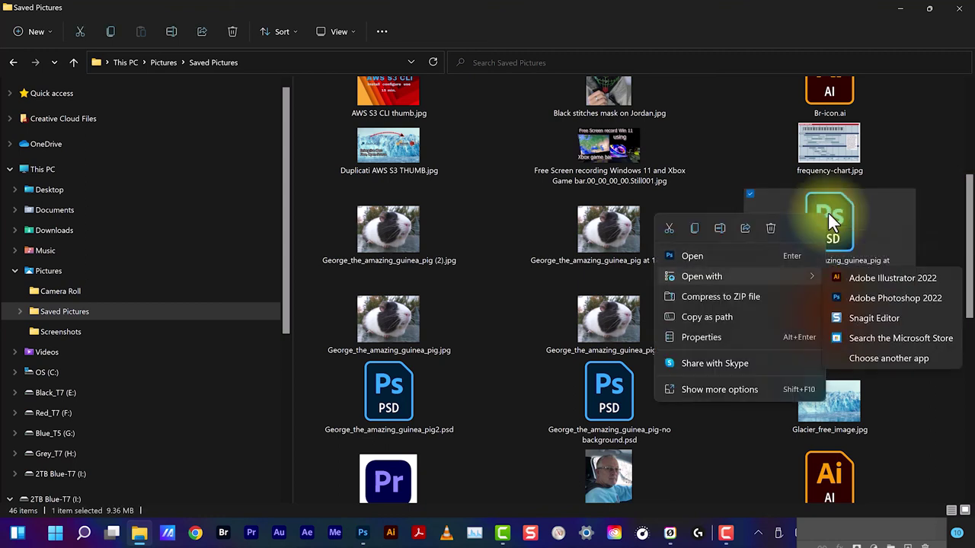